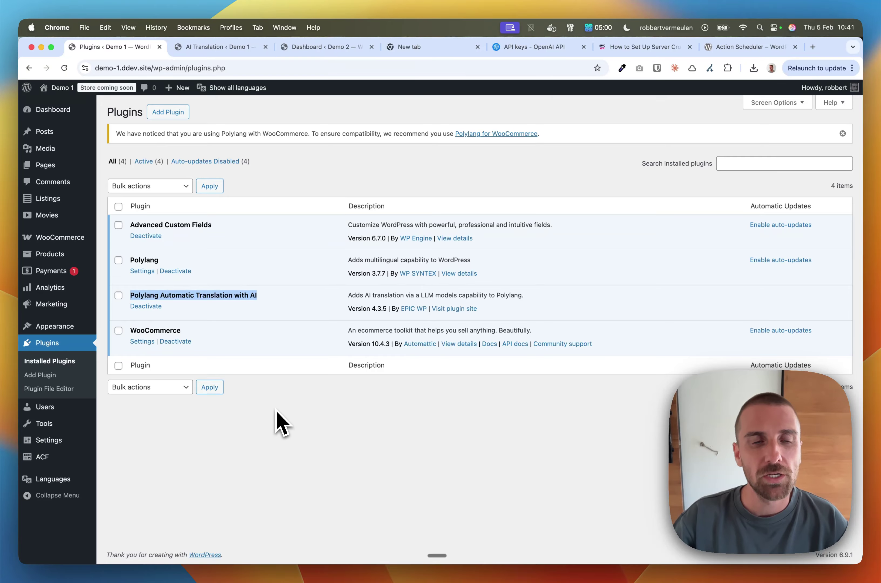
pyautogui.click(281, 420)
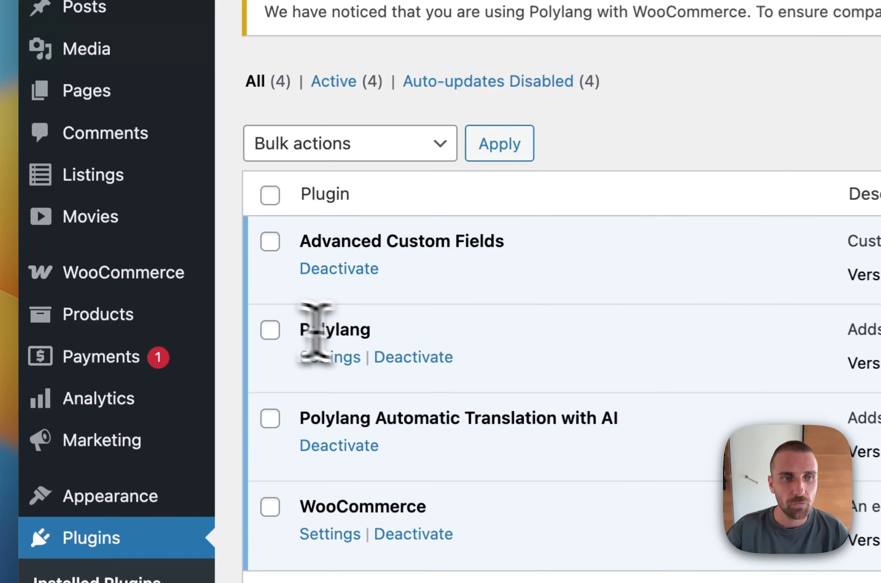
pyautogui.doubleClick(137, 260)
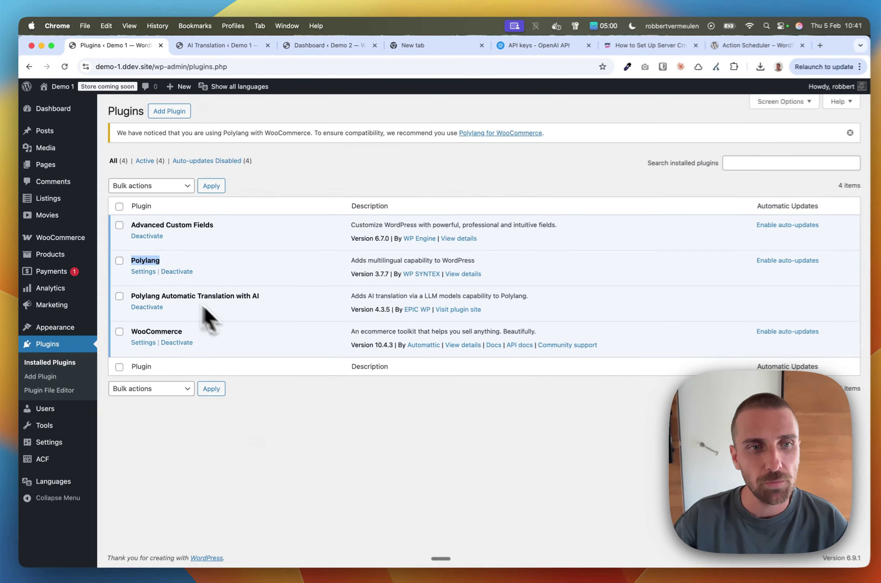
pyautogui.click(327, 330)
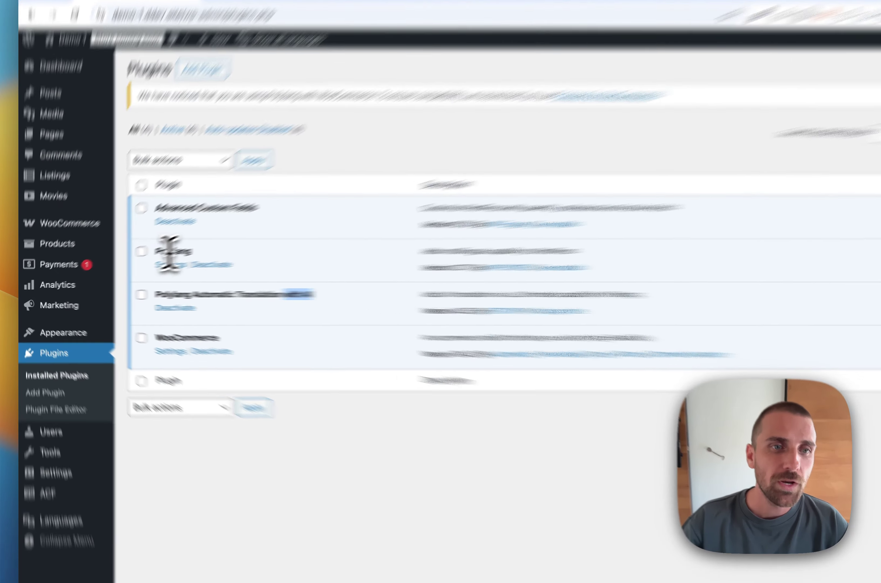
pyautogui.doubleClick(143, 261)
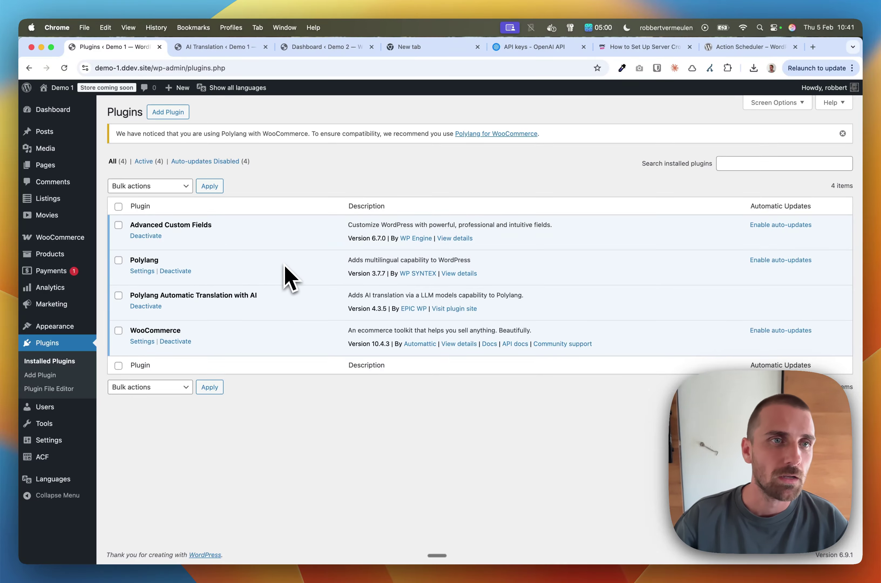
# - Open the post "Behind the Scenes: A Day in the Life at Golden Crust Bakery" for editing and look through its content
pyautogui.click(39, 133)
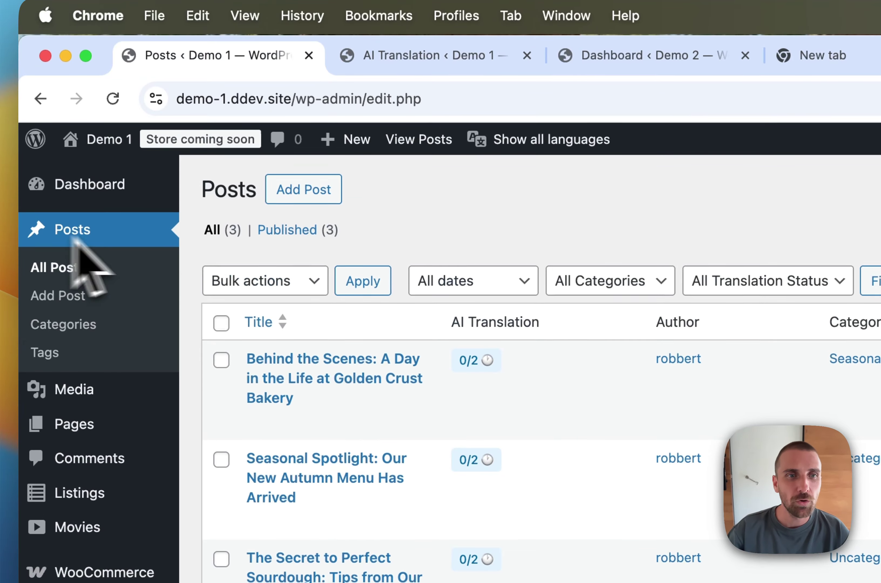
pyautogui.click(299, 356)
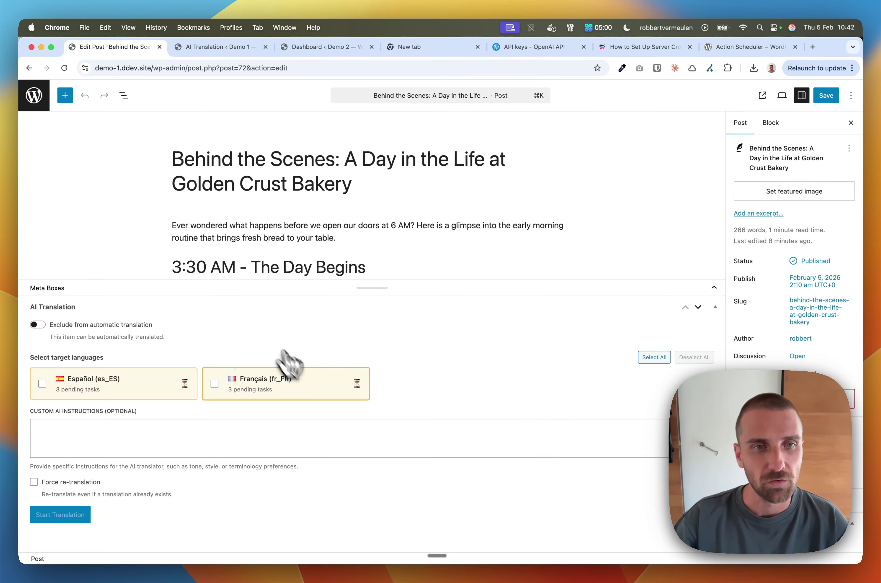
pyautogui.scroll(-3, 274, 196)
pyautogui.scroll(-5, 266, 187)
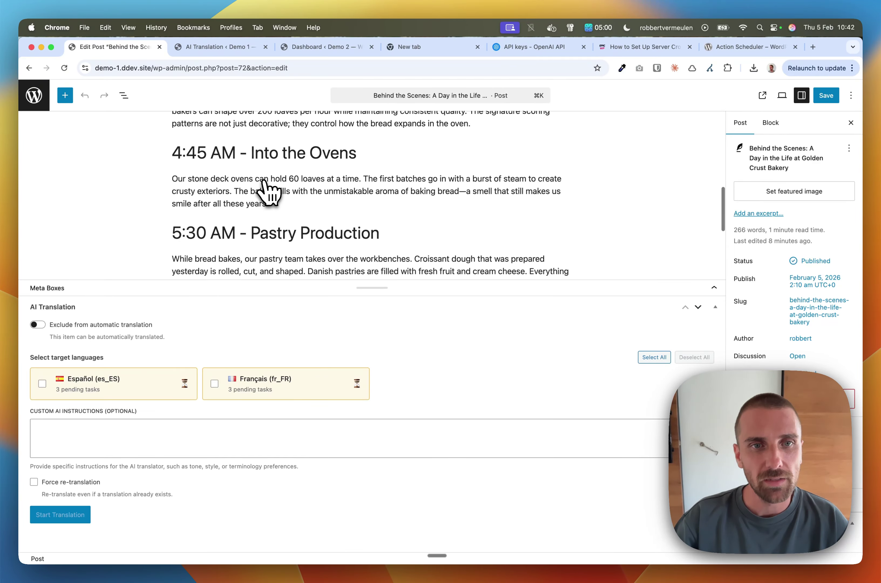
pyautogui.scroll(6, 268, 190)
pyautogui.scroll(-4, 341, 227)
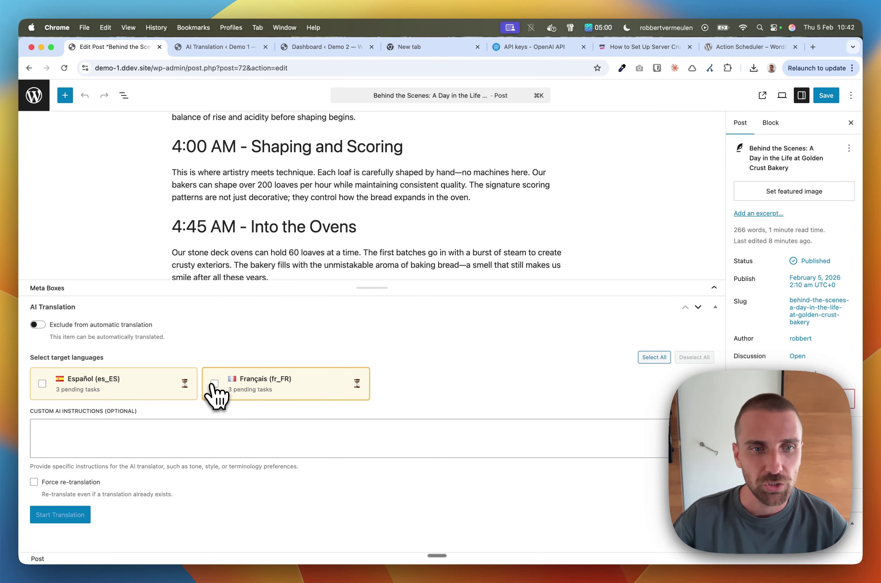
pyautogui.scroll(10, 335, 211)
pyautogui.scroll(-15, 333, 209)
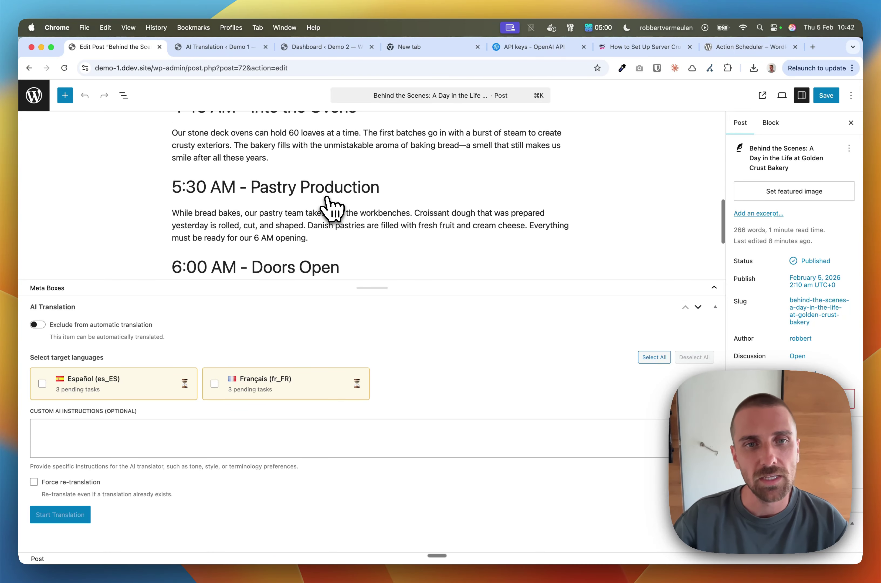
pyautogui.scroll(10, 332, 210)
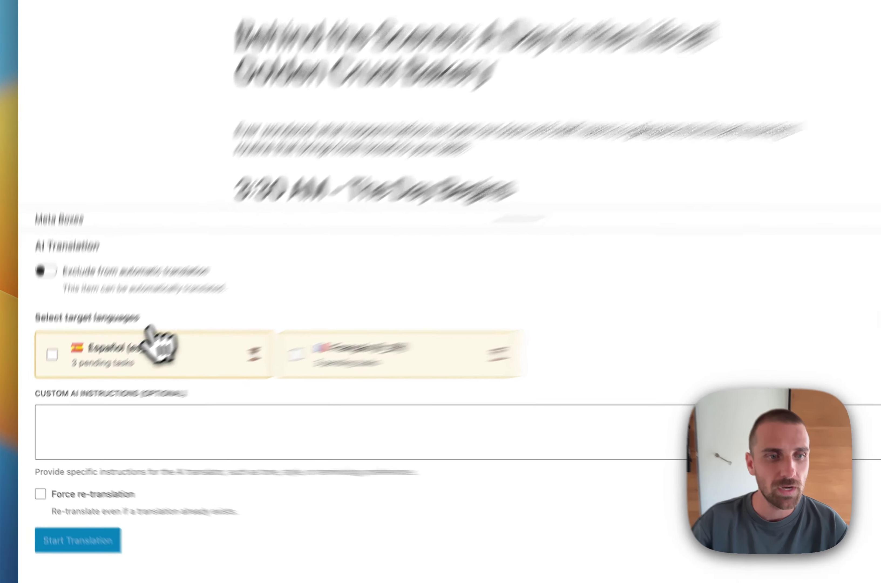
# - Run the AI translation of the bakery post into Español (es_ES) only
pyautogui.click(98, 382)
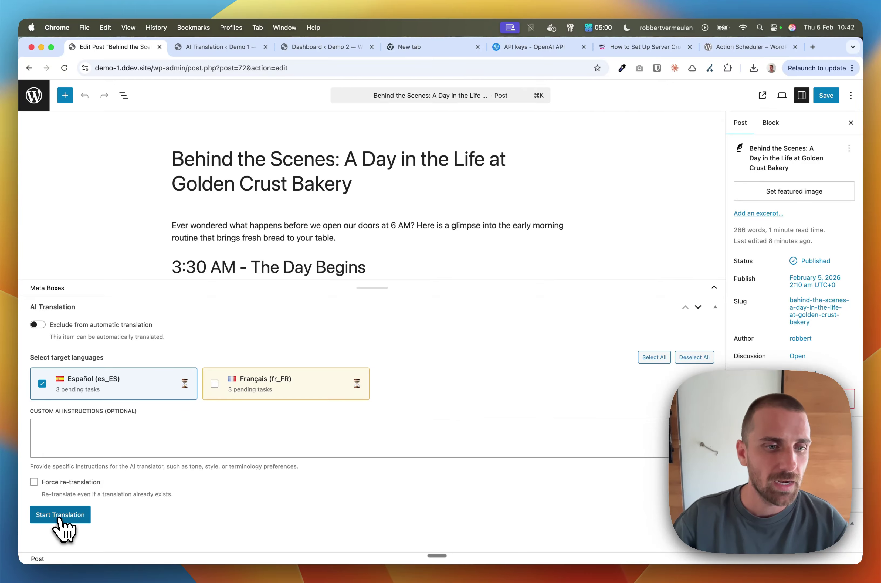
pyautogui.click(65, 518)
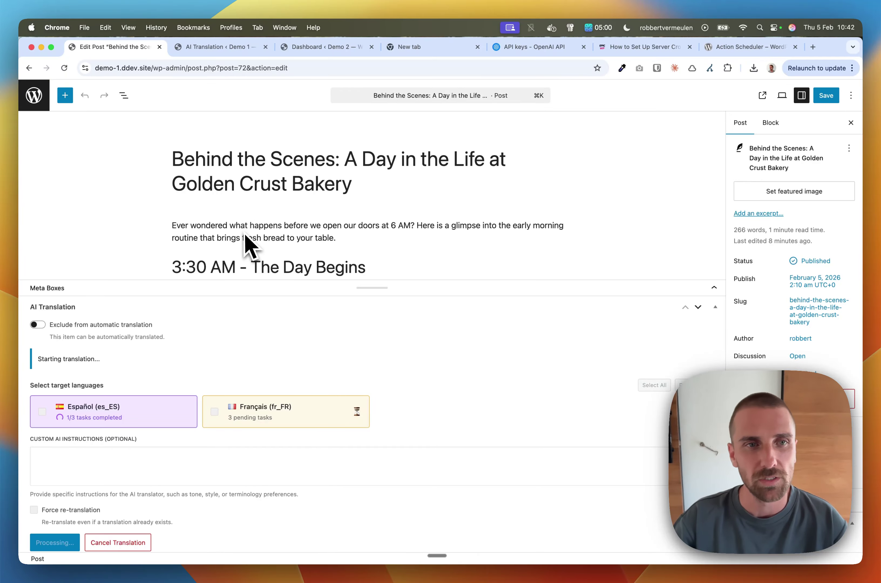
pyautogui.scroll(-15, 178, 173)
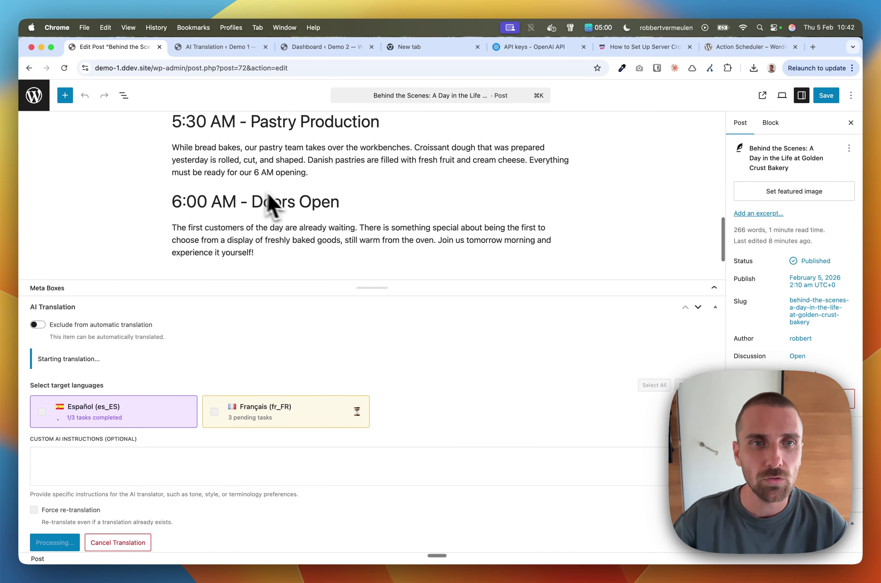
pyautogui.scroll(8, 322, 173)
pyautogui.scroll(5, 322, 190)
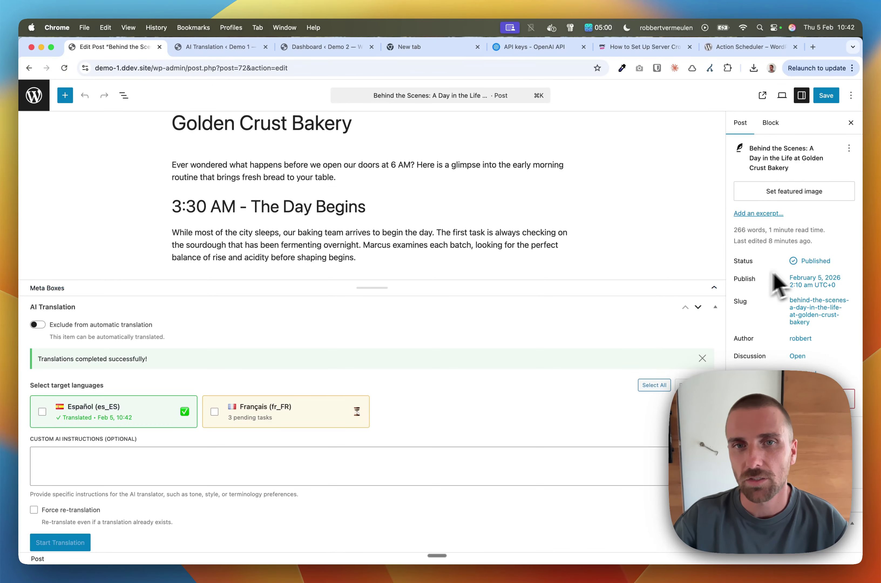
pyautogui.scroll(3, 270, 221)
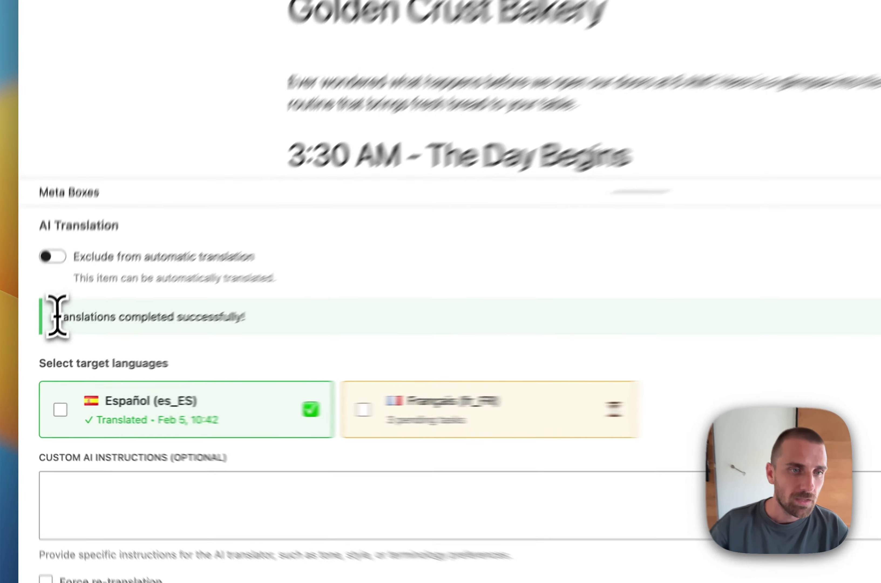
pyautogui.moveTo(39, 358); pyautogui.dragTo(150, 359)
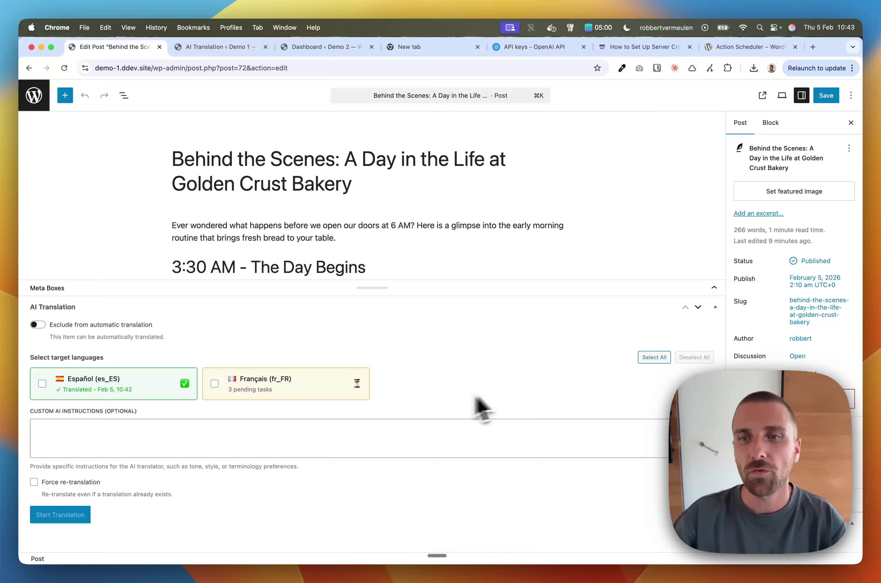
# - Open the post's linked Spanish translation and read through the translated text
pyautogui.scroll(-5, 805, 346)
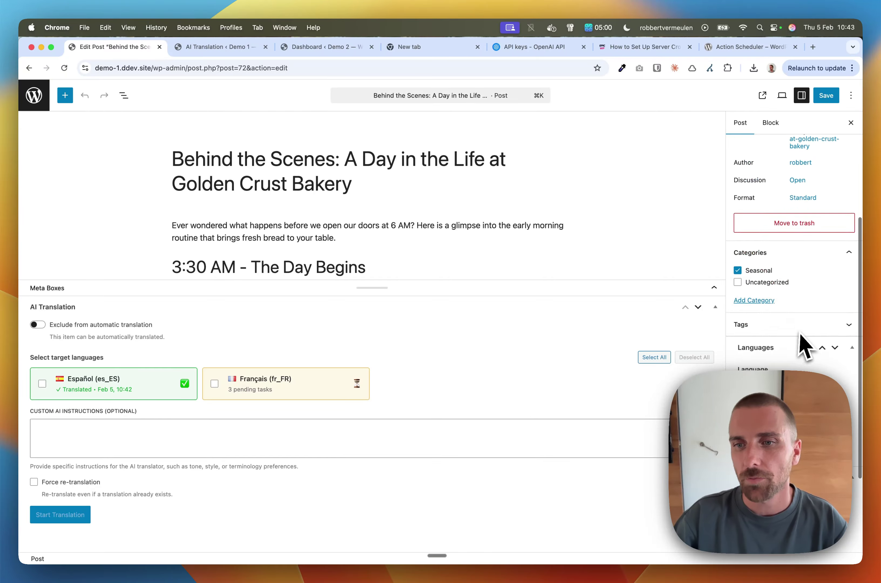
pyautogui.scroll(-3, 804, 346)
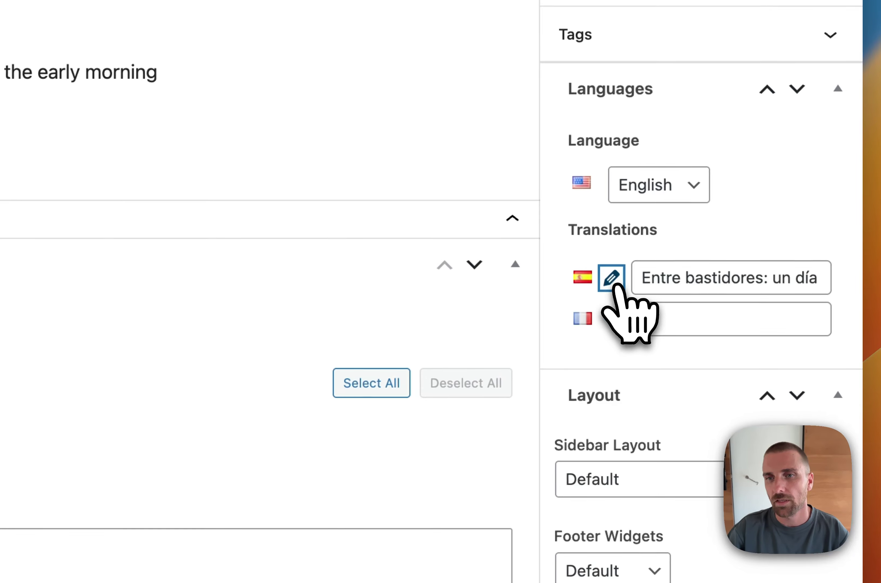
pyautogui.click(612, 279)
pyautogui.scroll(-8, 314, 207)
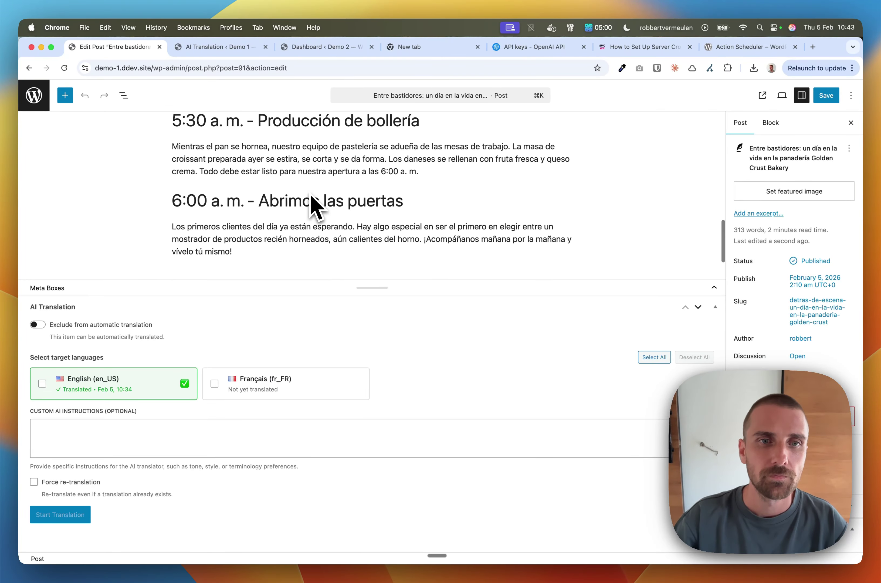
pyautogui.scroll(10, 314, 207)
# - Return to the English original and run its AI translation into Français (fr_FR) with the custom instruction "Use a lot of emoji."
pyautogui.scroll(-5, 806, 307)
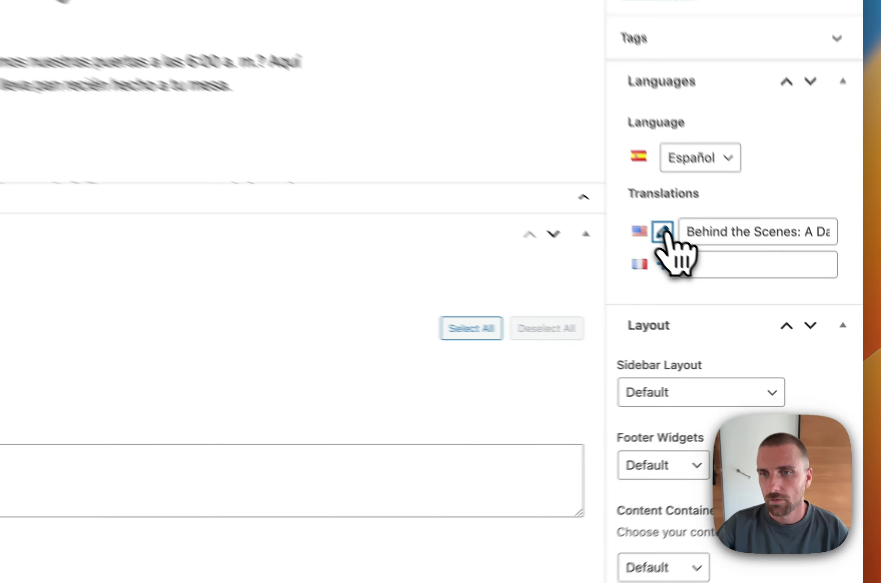
pyautogui.click(756, 306)
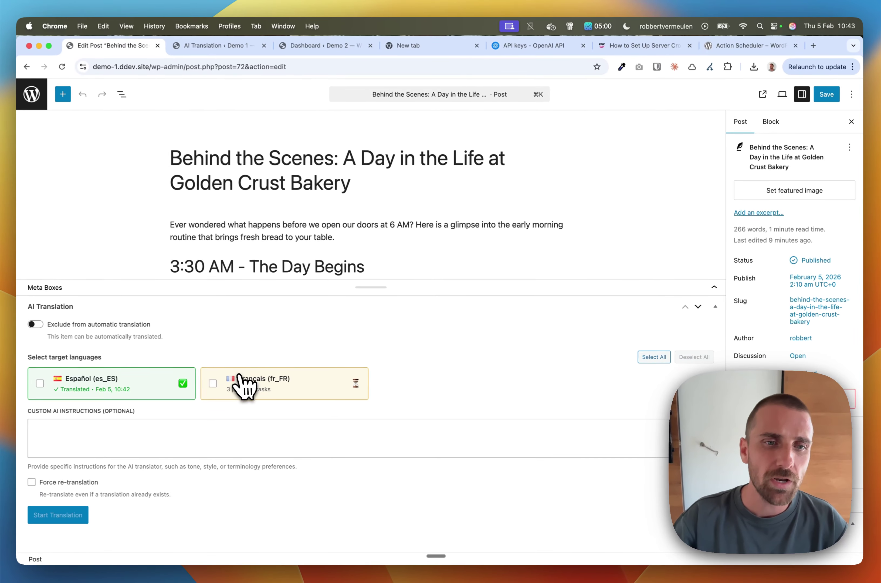
pyautogui.click(240, 377)
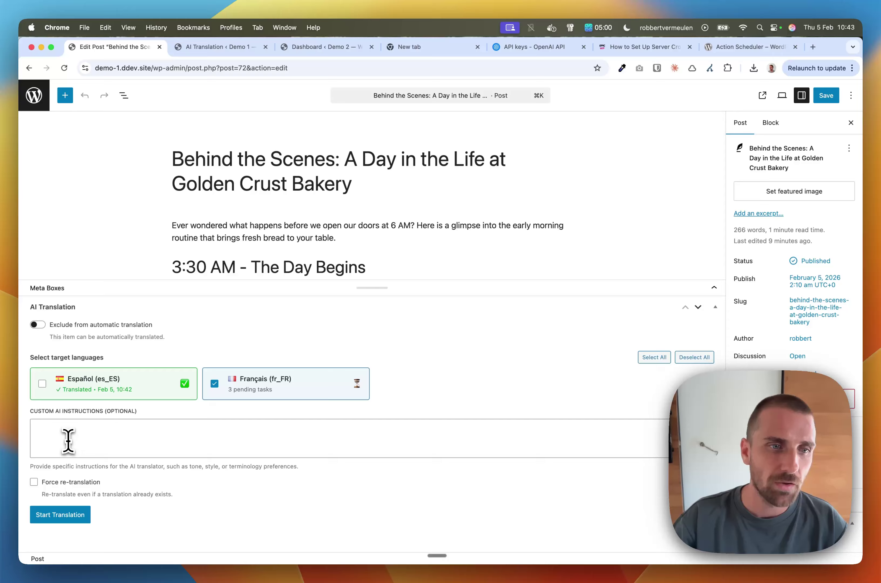
pyautogui.click(67, 442)
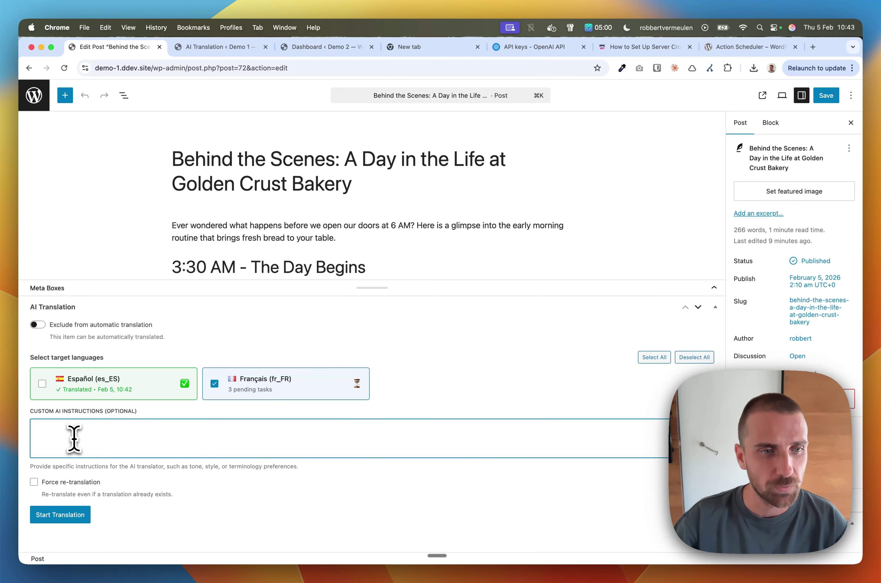
pyautogui.write('Use a lot of')
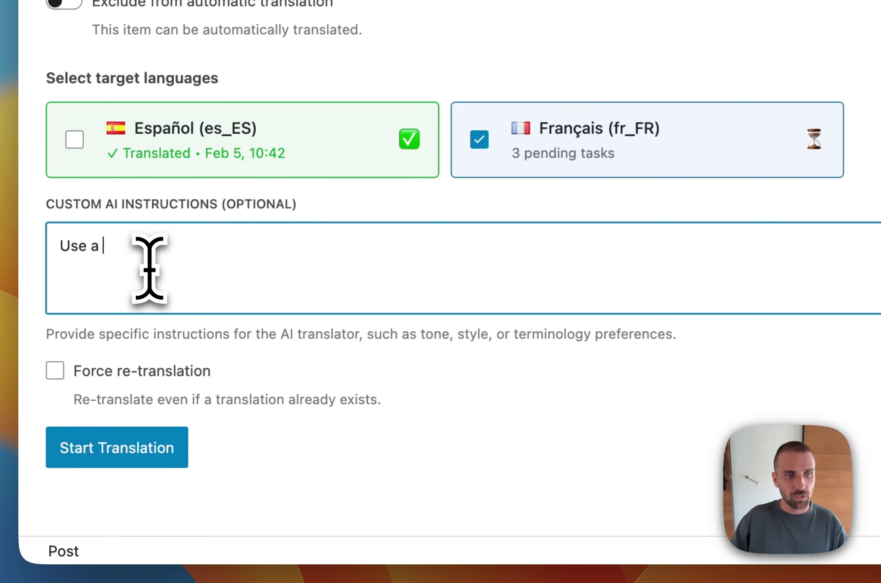
pyautogui.write(' emoji.')
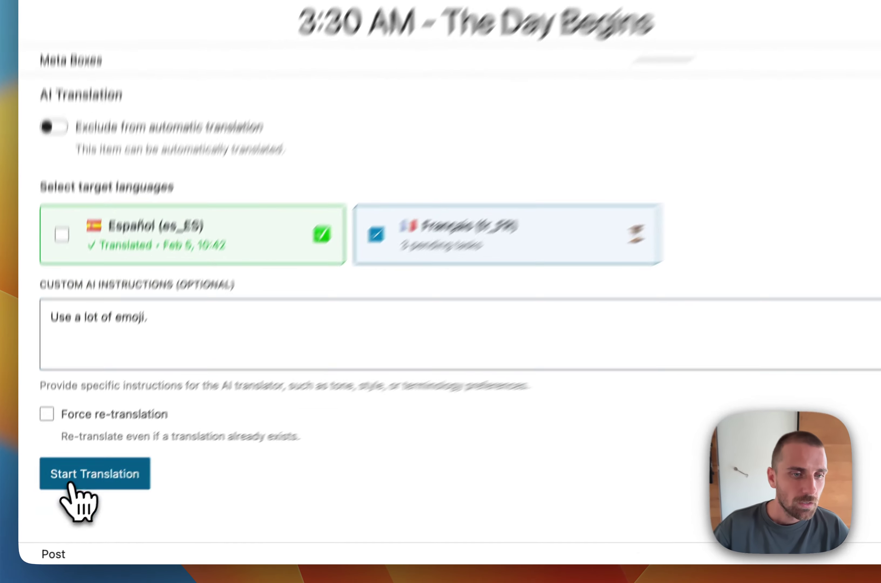
pyautogui.click(53, 516)
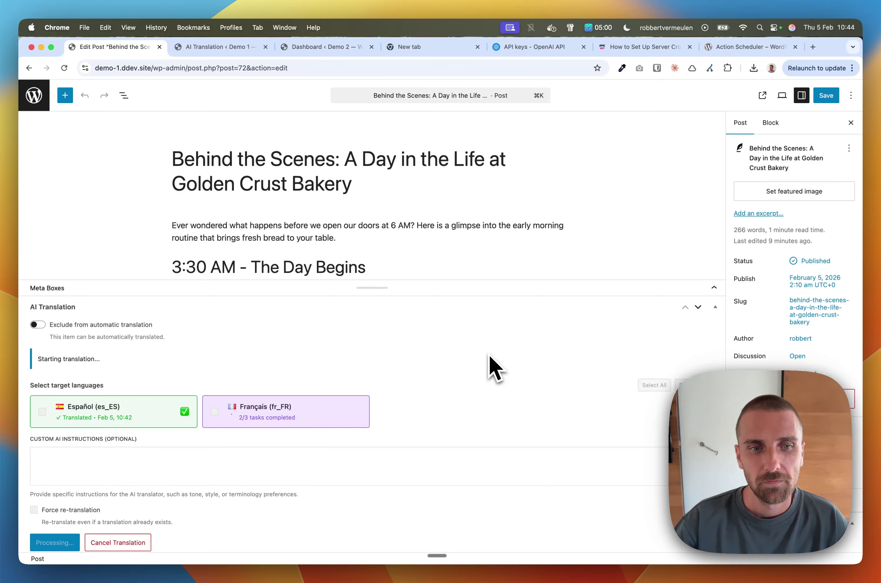
pyautogui.tripleClick(65, 363)
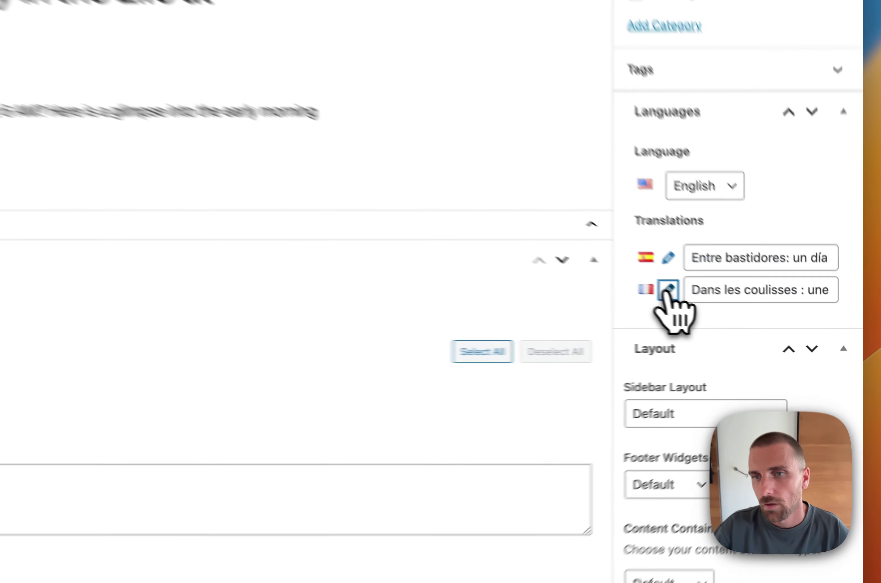
# - Open the post's linked French translation and check its title and body text for emoji
pyautogui.click(668, 291)
pyautogui.moveTo(419, 174); pyautogui.dragTo(562, 181)
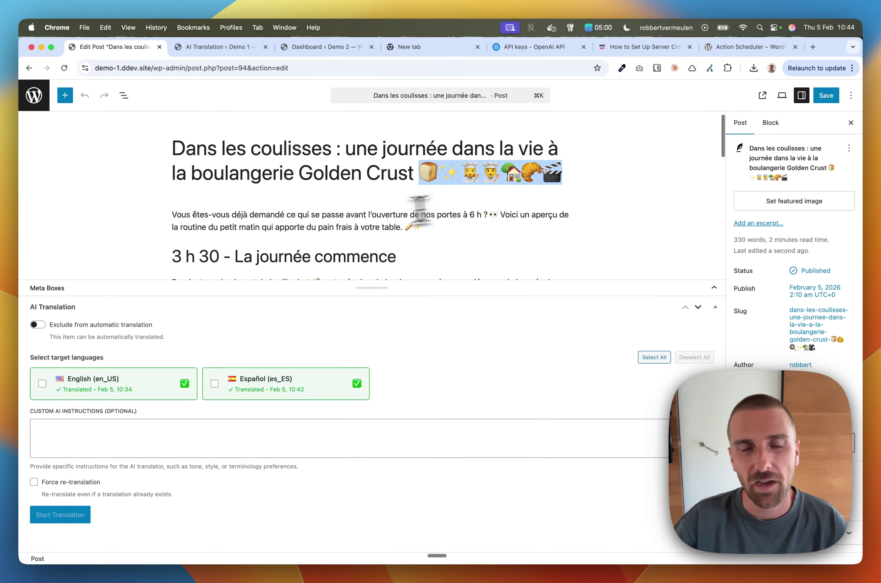
pyautogui.scroll(-10, 419, 212)
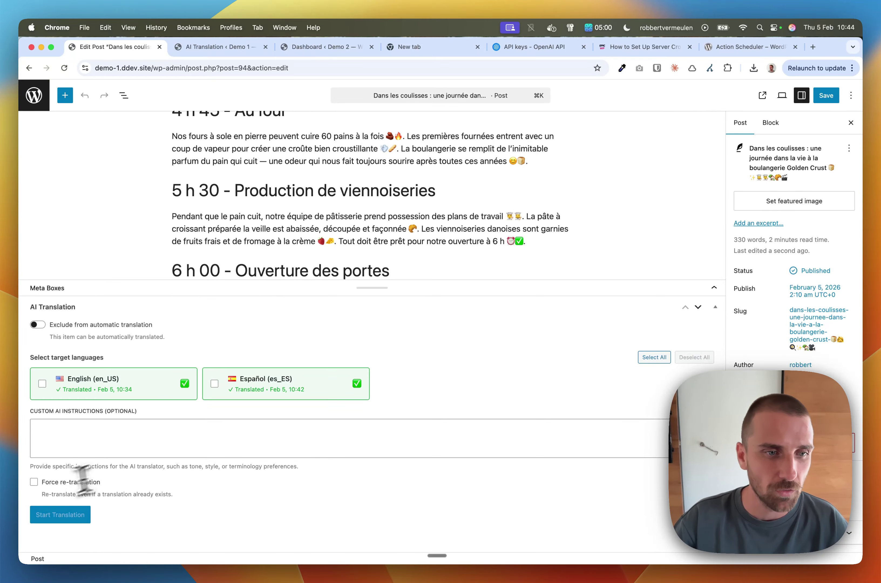
pyautogui.scroll(-5, 330, 218)
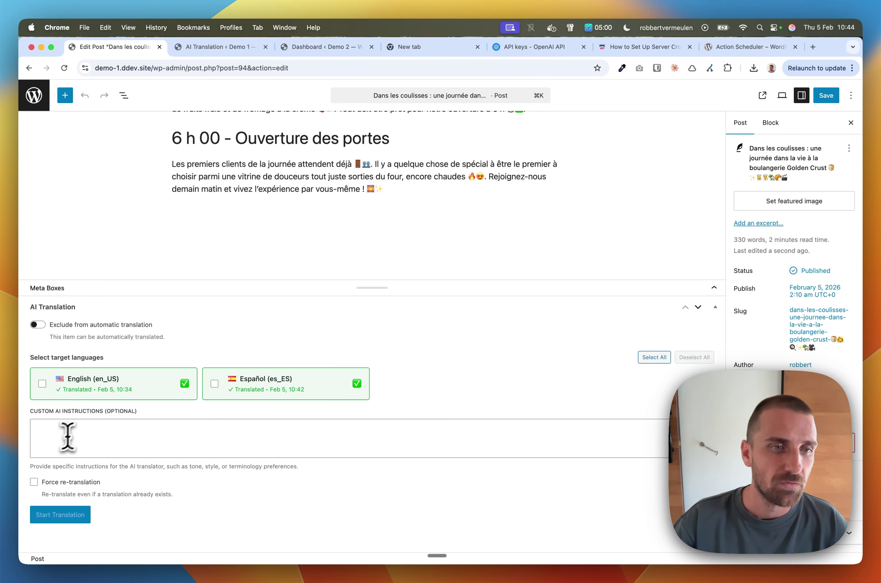
pyautogui.scroll(15, 289, 230)
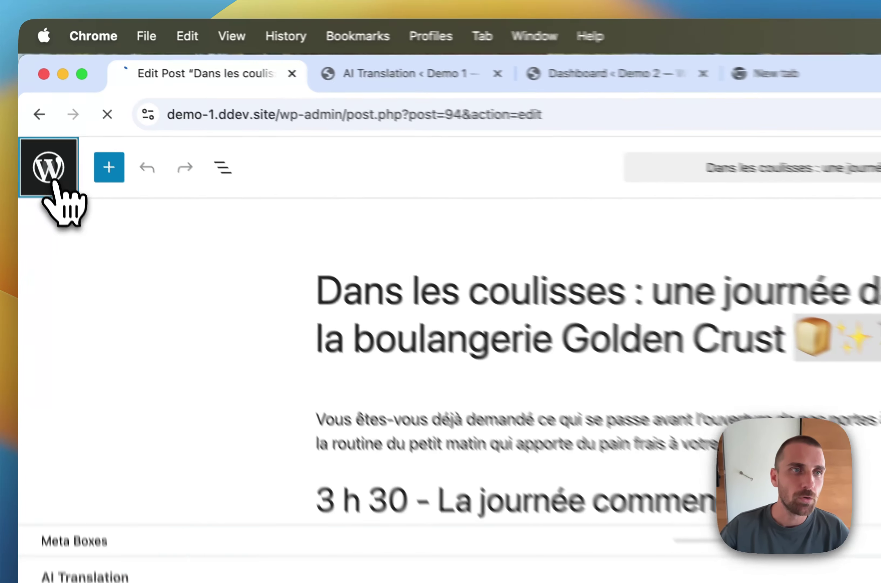
# - Leave the post editor and open the post category Seasonal for editing at its translation settings
pyautogui.click(36, 99)
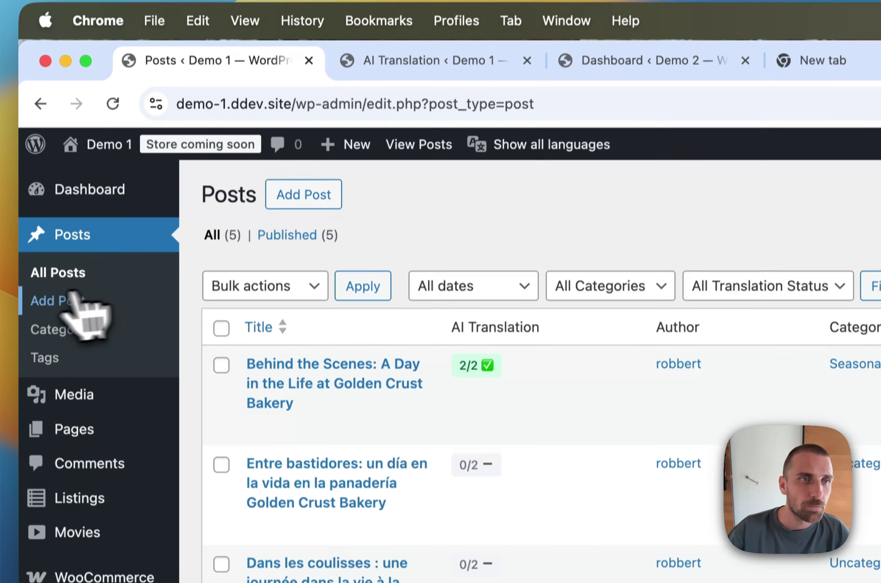
pyautogui.click(63, 347)
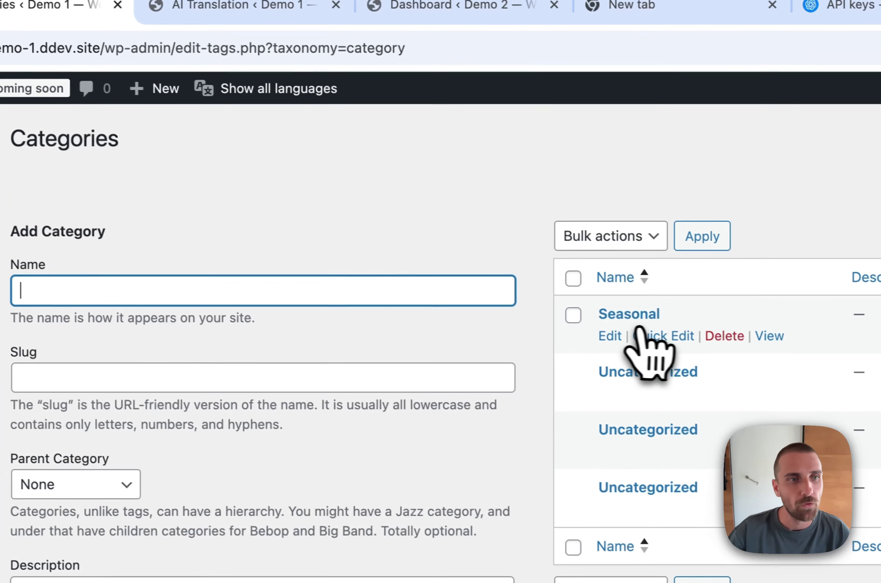
pyautogui.click(643, 316)
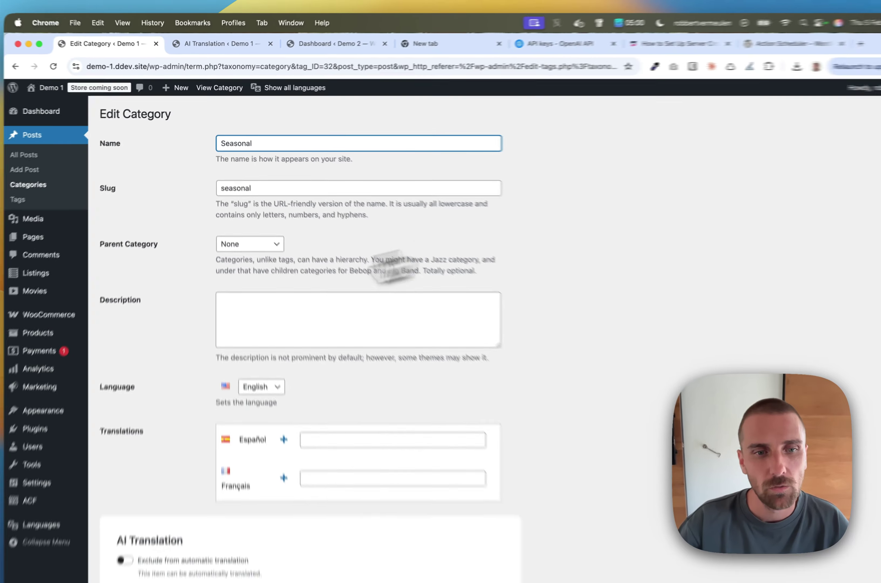
pyautogui.scroll(-3, 192, 370)
pyautogui.scroll(1, 330, 275)
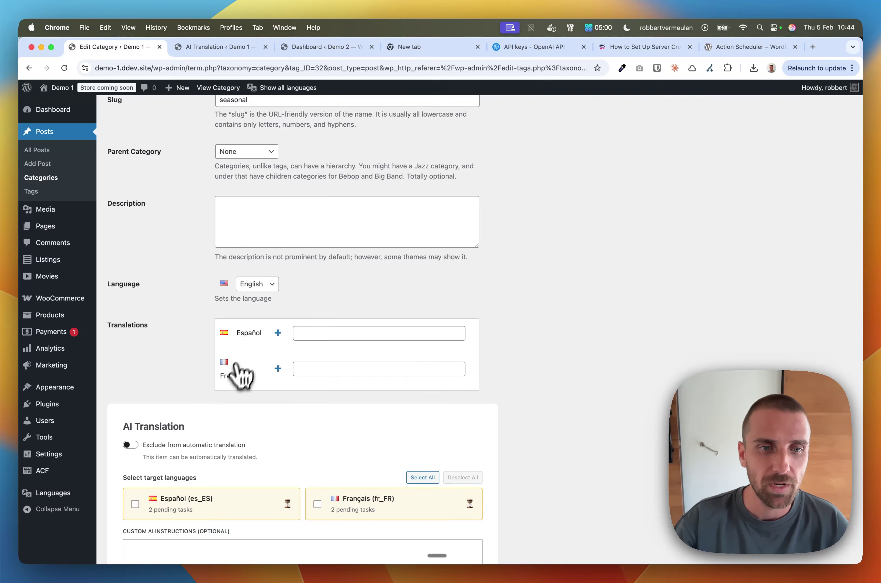
# - Run the Seasonal category's AI translation into Español (es_ES) and open the linked Spanish category
pyautogui.scroll(-5, 170, 331)
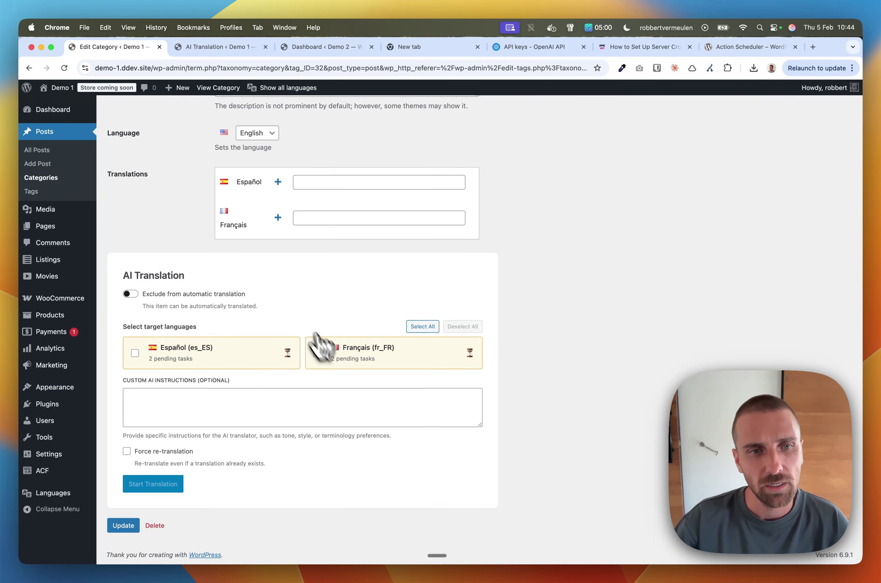
pyautogui.scroll(6, 194, 370)
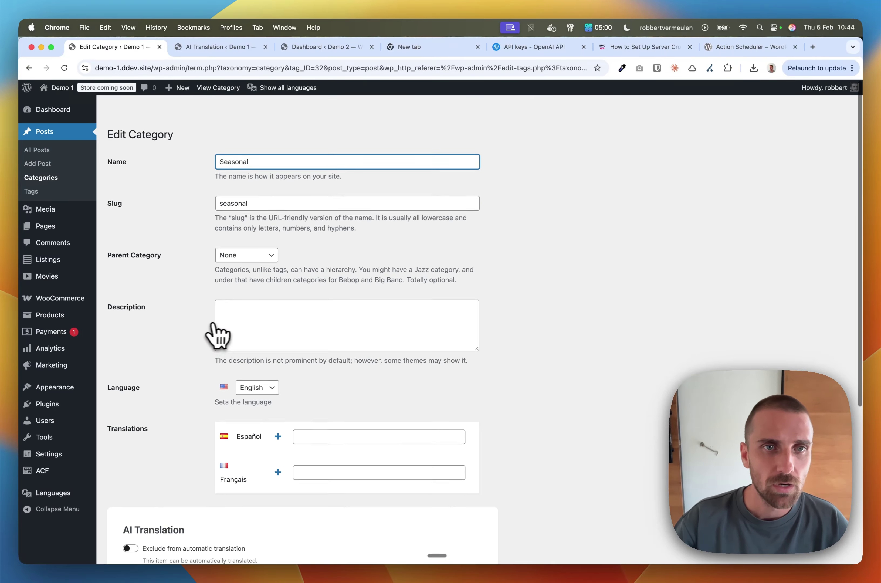
pyautogui.scroll(-6, 213, 334)
pyautogui.click(152, 359)
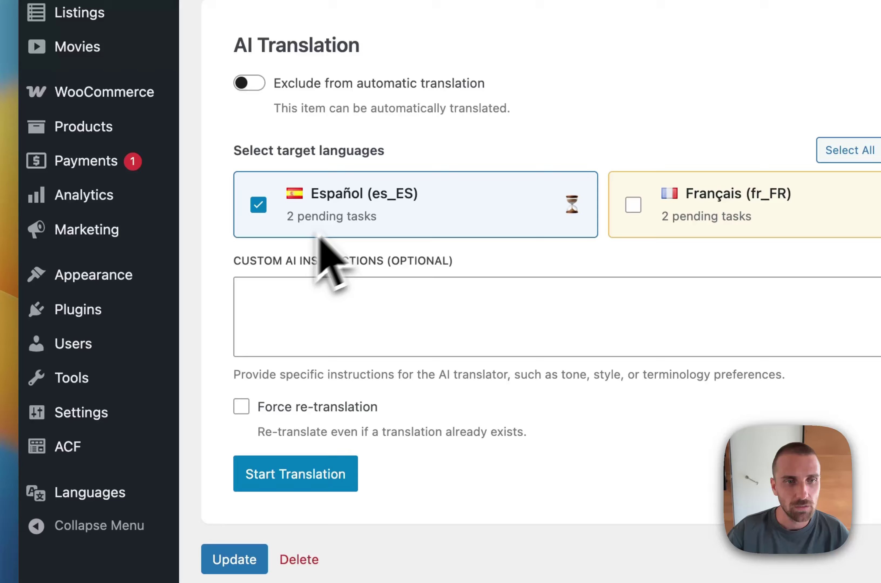
pyautogui.click(310, 475)
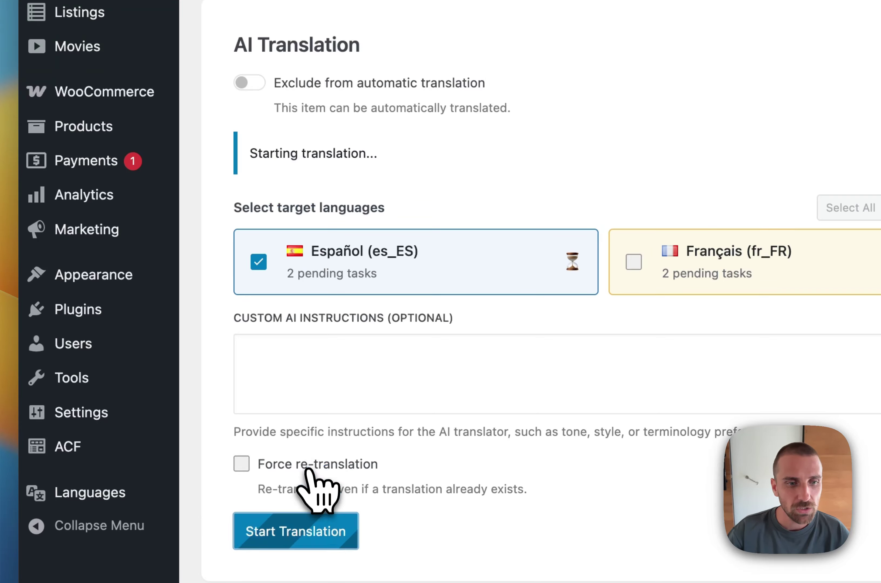
pyautogui.scroll(3, 416, 296)
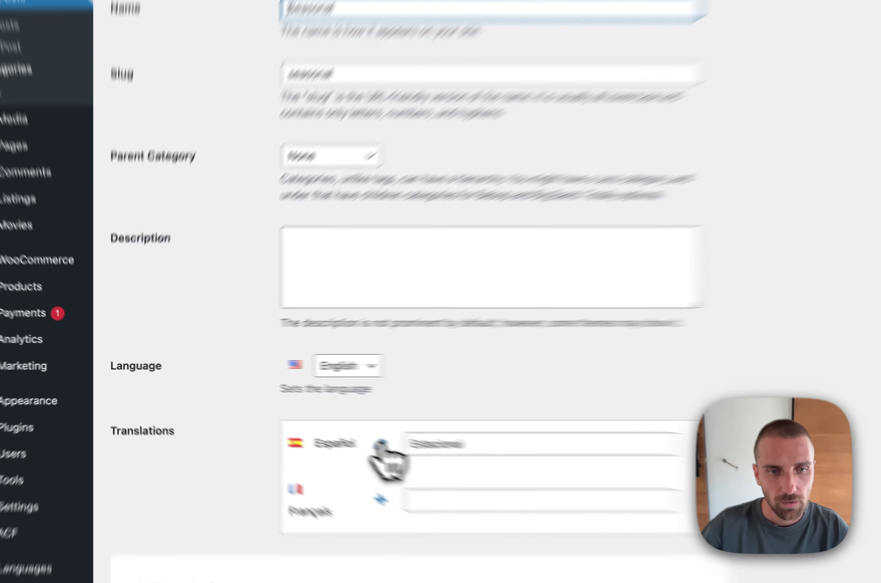
pyautogui.click(277, 414)
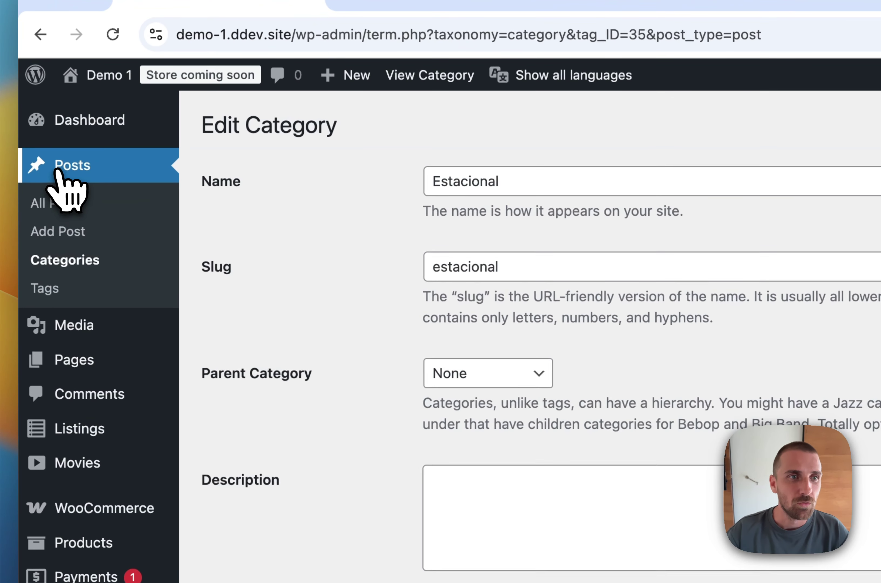
# - Open the Spanish post "Entre bastidores" from the posts list to check its AI translation settings, and return to the list
pyautogui.click(40, 135)
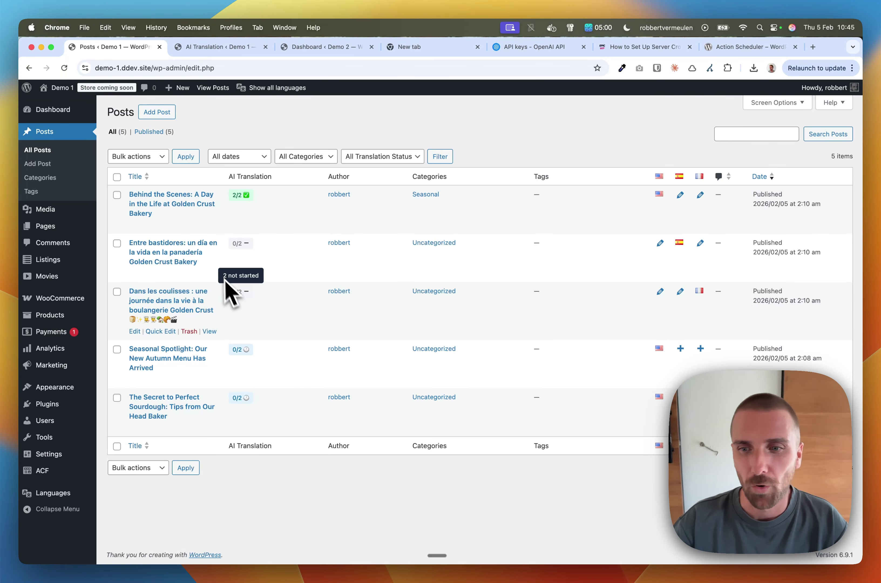
pyautogui.click(171, 254)
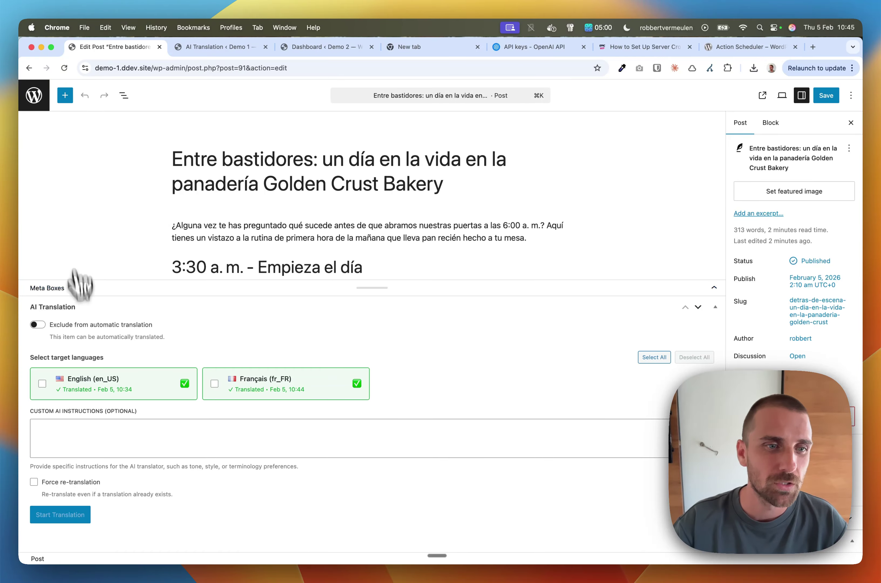
pyautogui.click(29, 73)
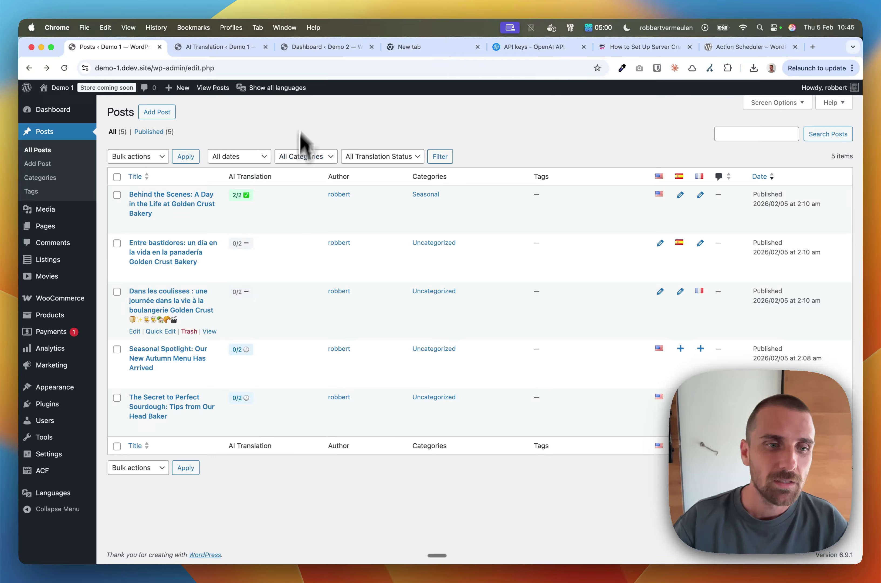
# - Open the AI Translation dashboard and examine the overall progress and the per-language progress of Posts and the other content types
pyautogui.moveTo(49, 493)
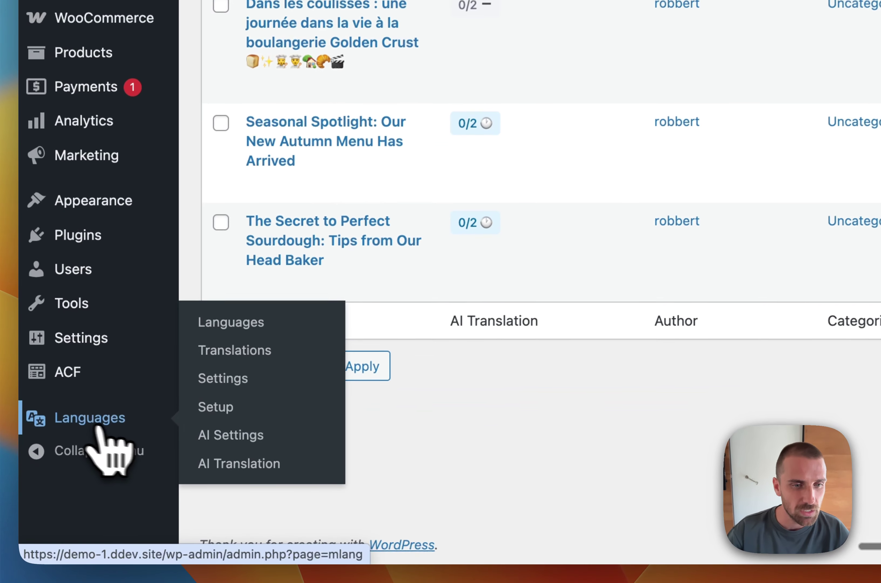
pyautogui.click(238, 469)
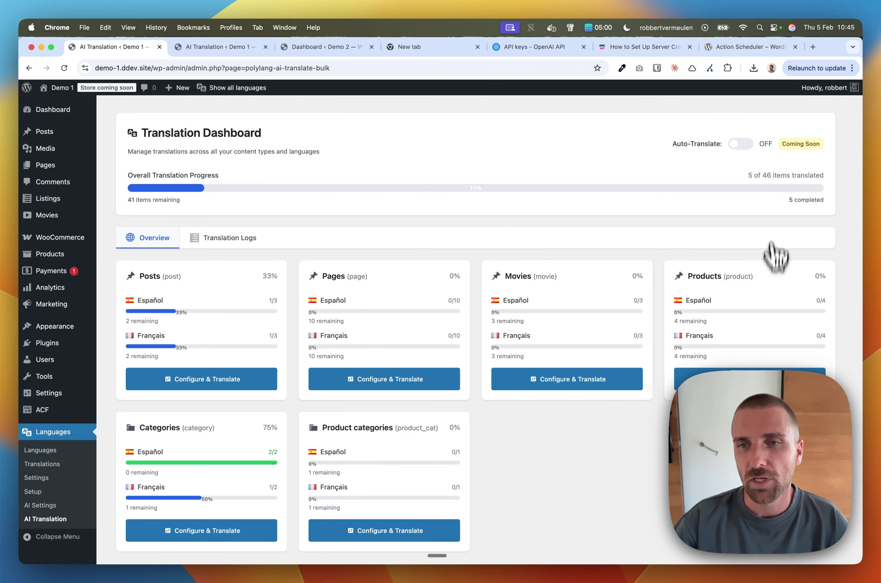
pyautogui.scroll(-2, 197, 307)
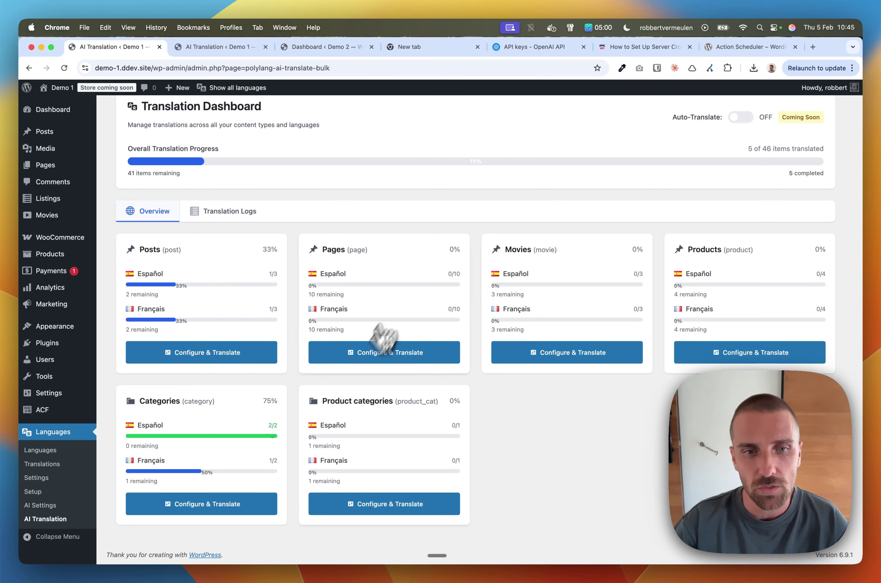
pyautogui.scroll(2, 577, 303)
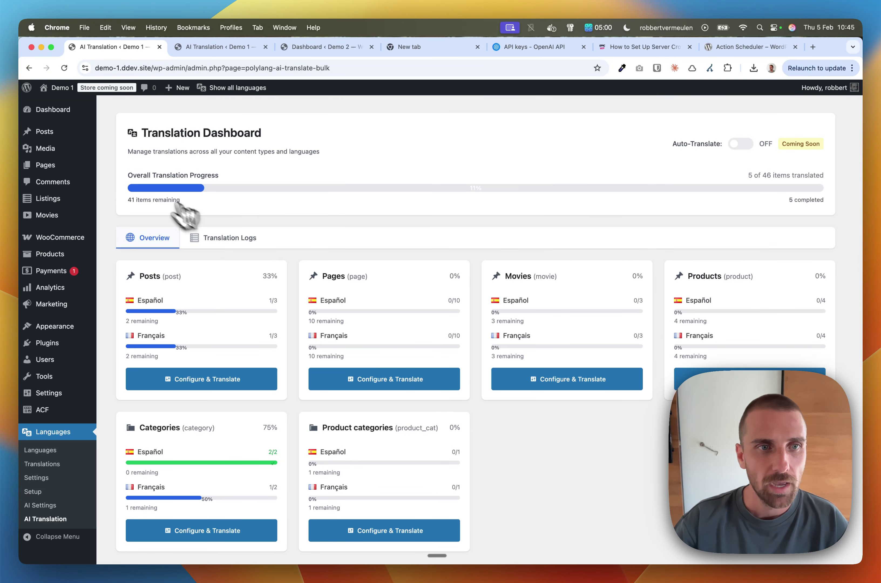
pyautogui.moveTo(128, 200); pyautogui.dragTo(181, 201)
pyautogui.moveTo(128, 177); pyautogui.dragTo(289, 175)
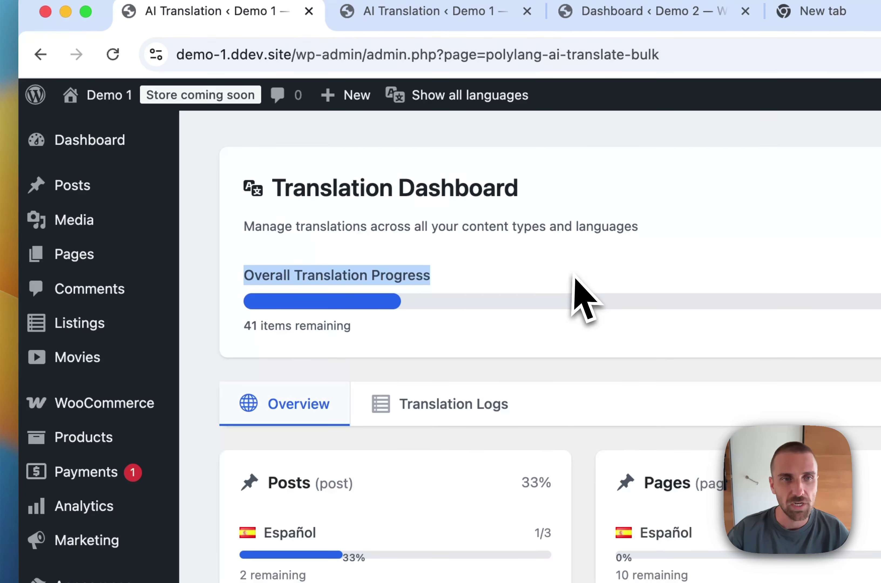
pyautogui.click(575, 279)
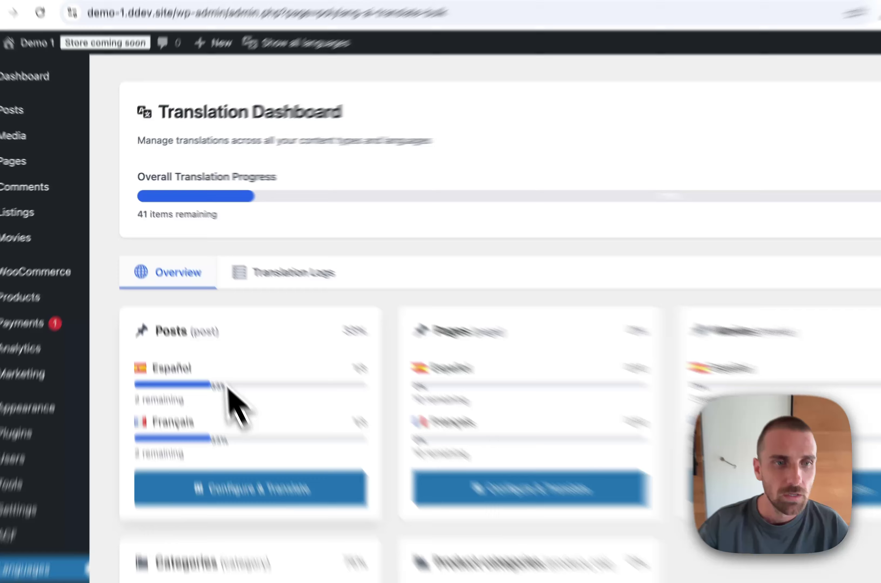
pyautogui.scroll(-1, 227, 386)
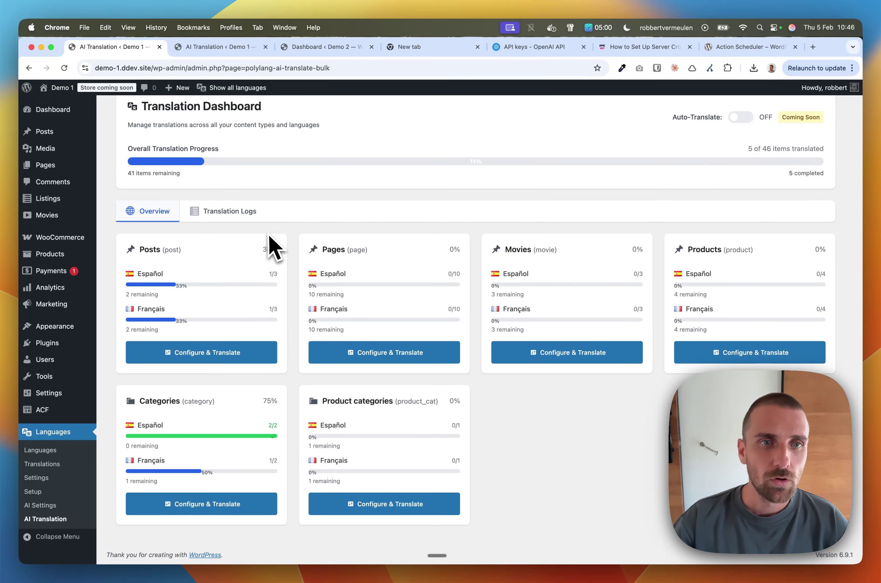
pyautogui.scroll(1, 269, 246)
pyautogui.doubleClick(149, 271)
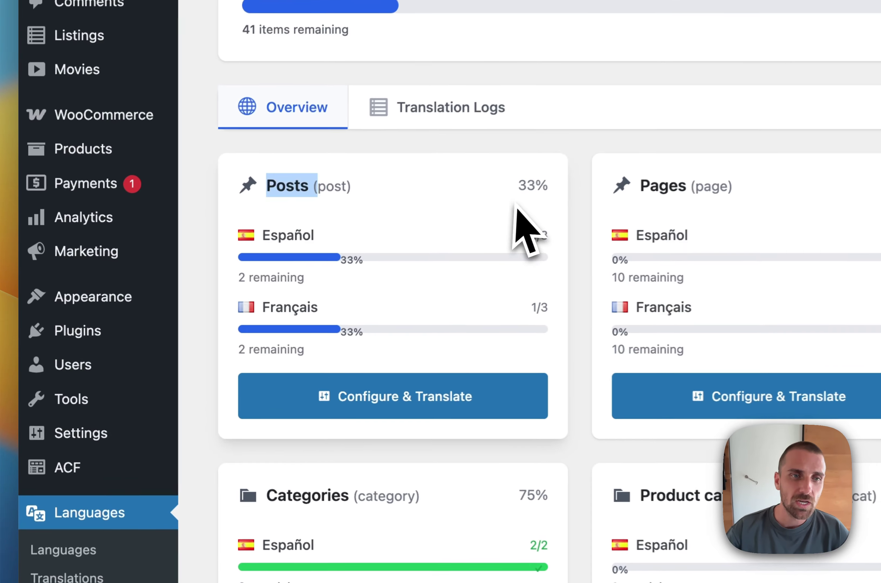
# - Open the bulk translation settings for Posts and select both Español and Français as target languages
pyautogui.click(387, 399)
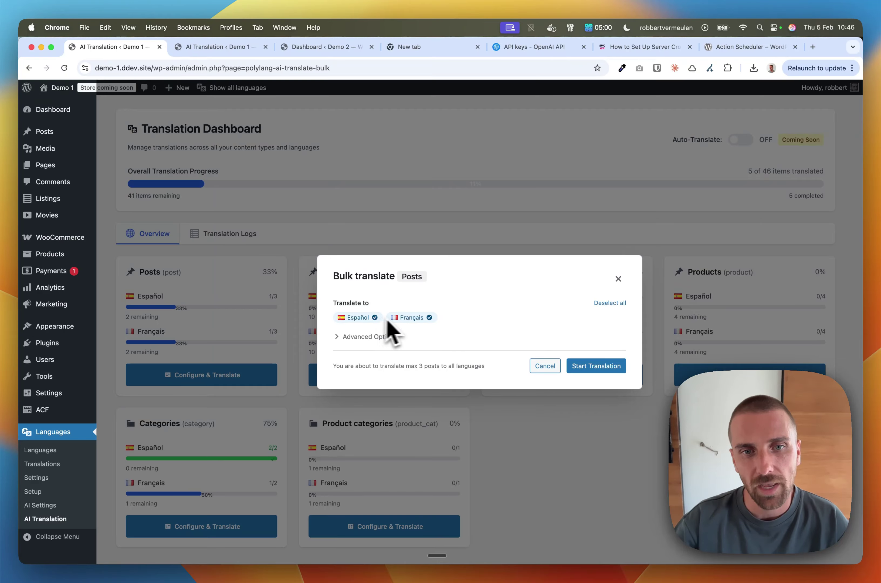
pyautogui.click(373, 319)
pyautogui.click(366, 319)
pyautogui.click(405, 318)
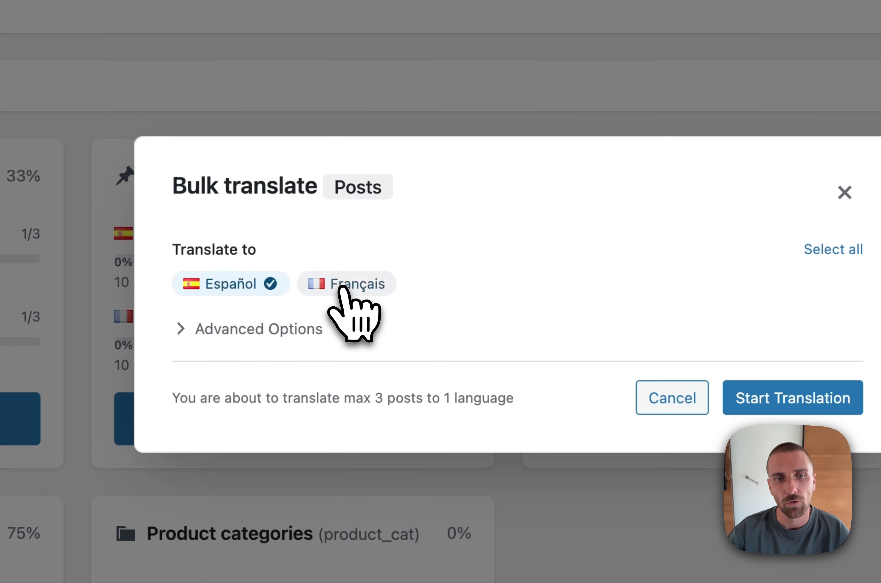
pyautogui.click(343, 290)
pyautogui.click(814, 249)
pyautogui.click(812, 249)
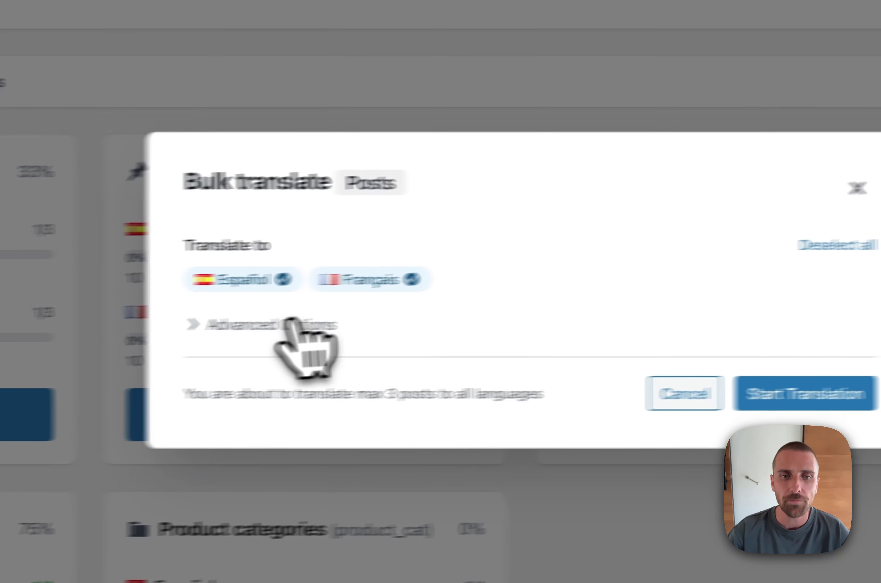
# - Remove the limit on the number of translations in the advanced options and start the bulk translation of all posts
pyautogui.click(90, 339)
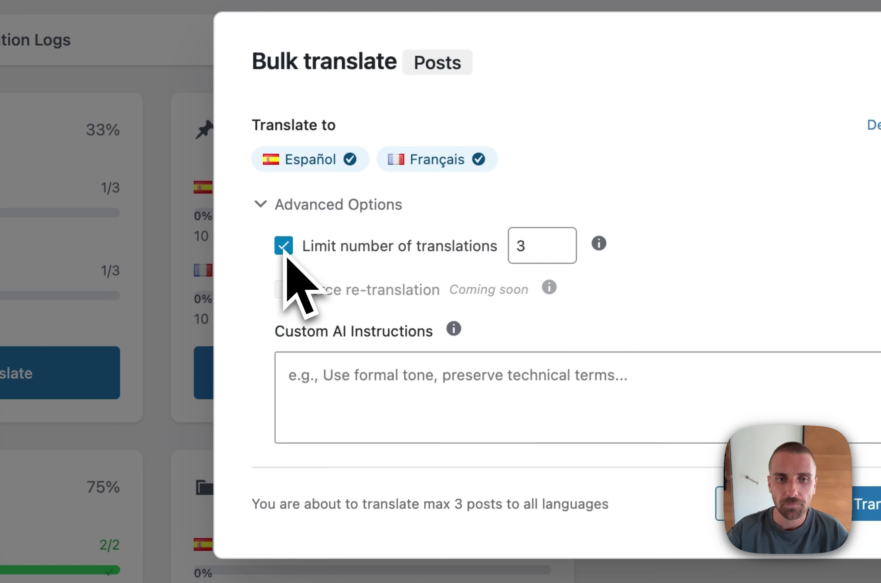
pyautogui.click(322, 249)
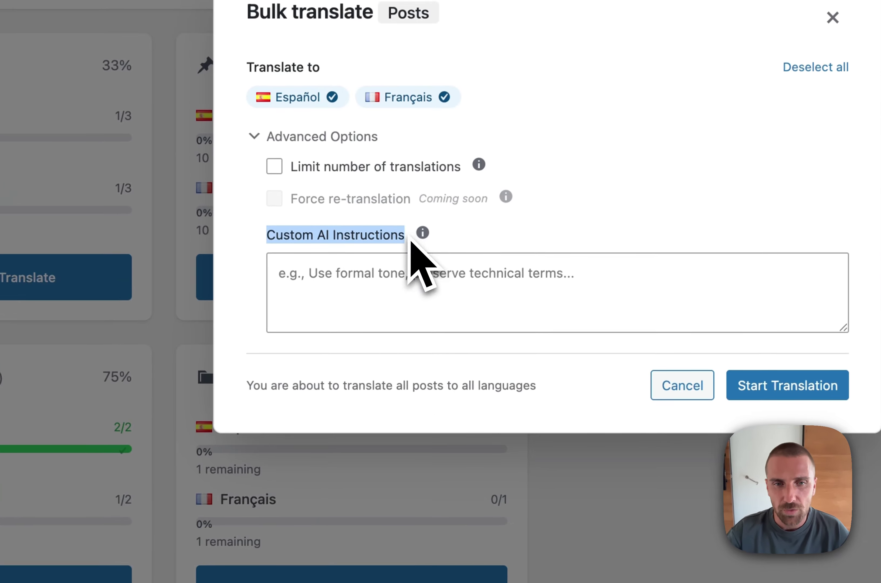
pyautogui.click(419, 375)
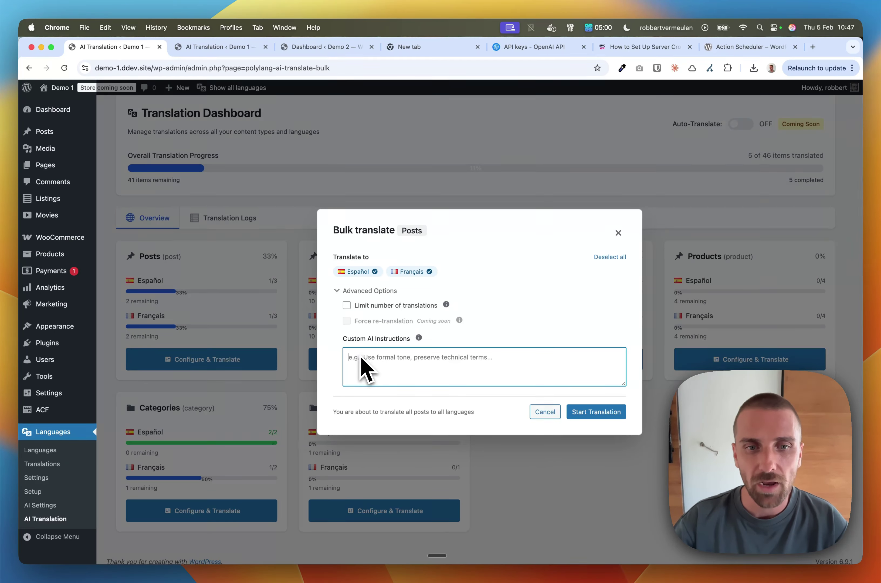
pyautogui.click(596, 412)
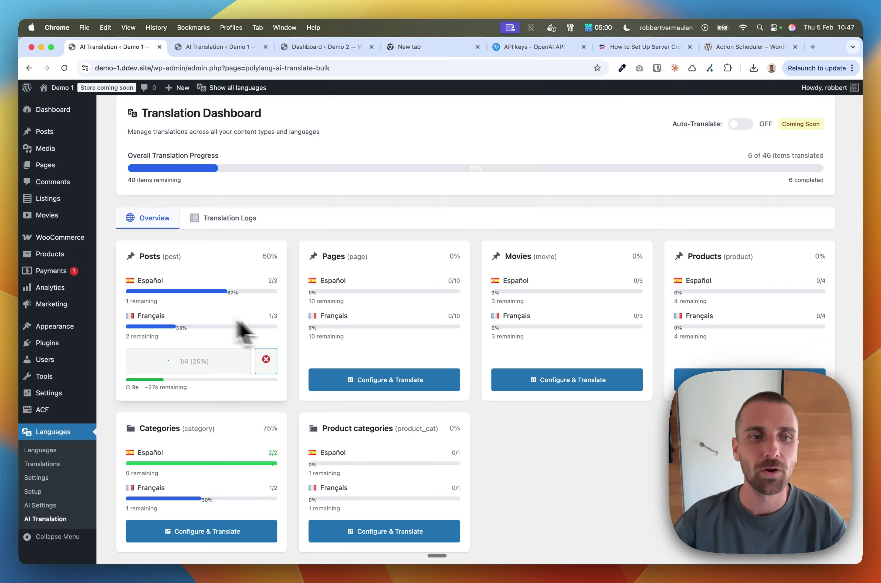
pyautogui.scroll(1, 206, 307)
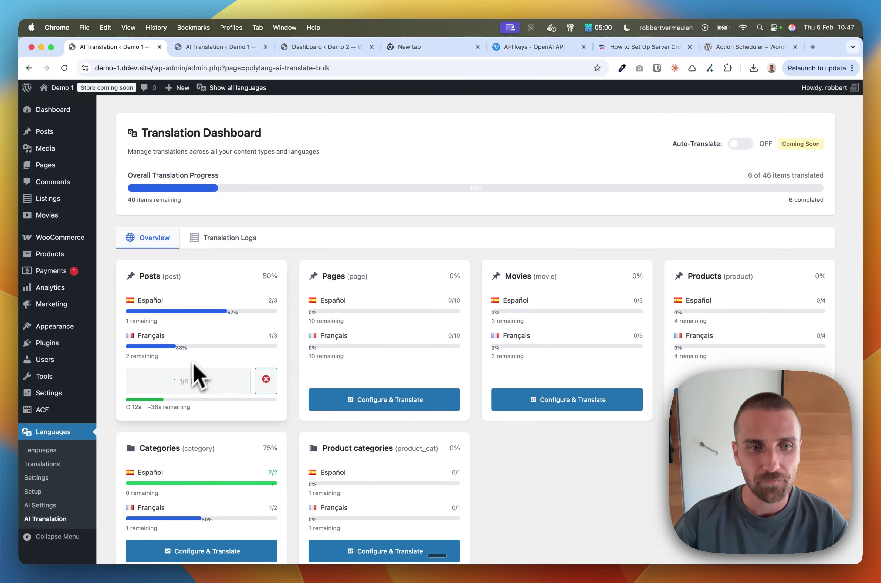
# - View the Action Scheduler plugin page on wordpress.org and return to the site's Translation Dashboard
pyautogui.click(749, 47)
pyautogui.scroll(5, 250, 261)
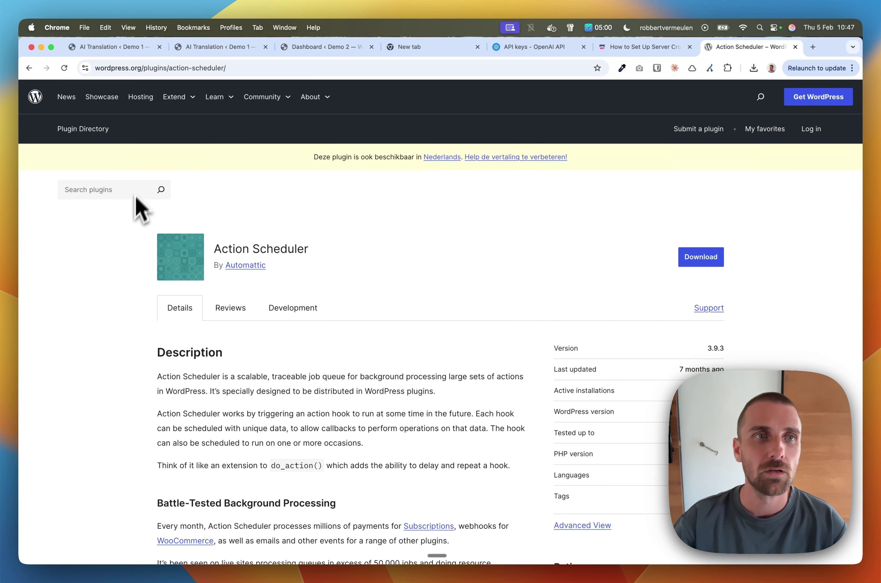
pyautogui.click(109, 50)
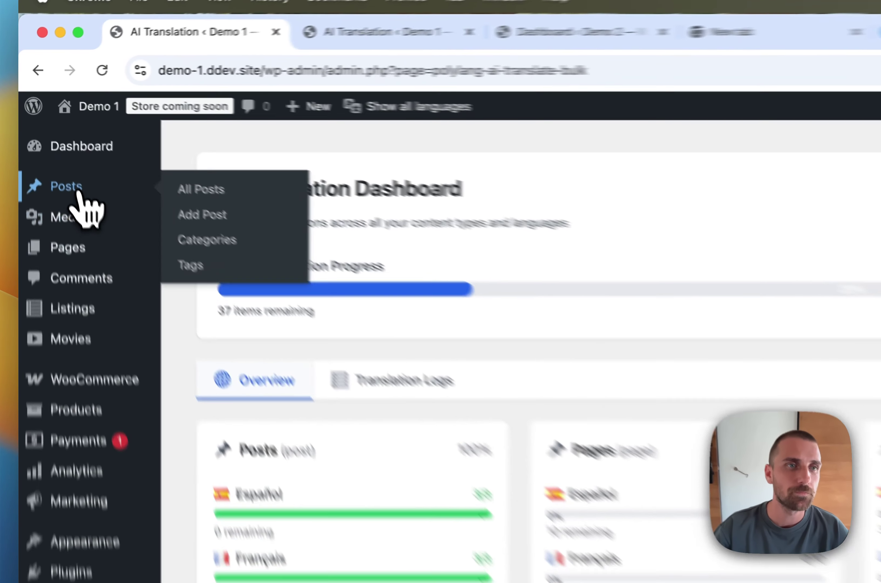
# - Open the posts list and filter it by Español and then by Français to check the translated posts
pyautogui.click(44, 132)
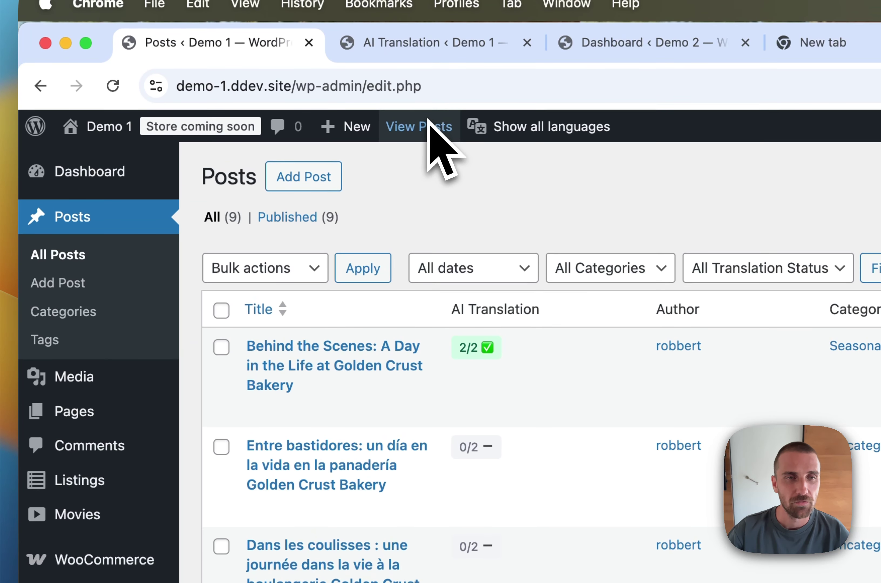
pyautogui.moveTo(560, 121)
pyautogui.click(528, 171)
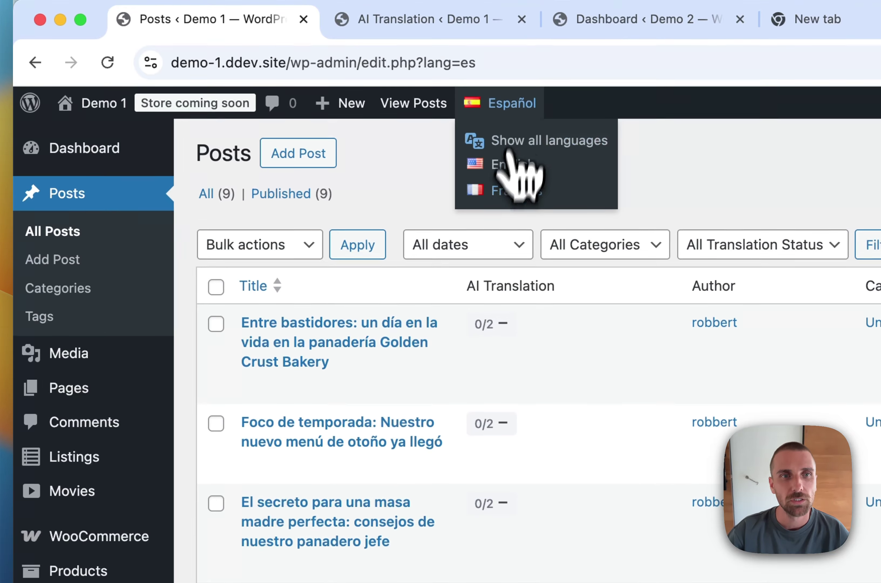
pyautogui.click(507, 191)
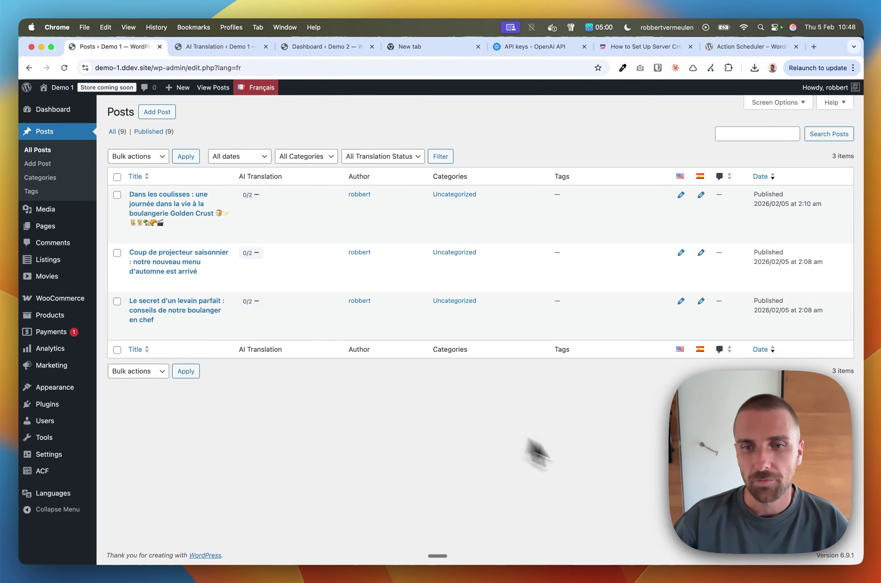
# - Open the pages list, visit the site's front end, and look through the homepage content
pyautogui.click(43, 228)
pyautogui.click(56, 88)
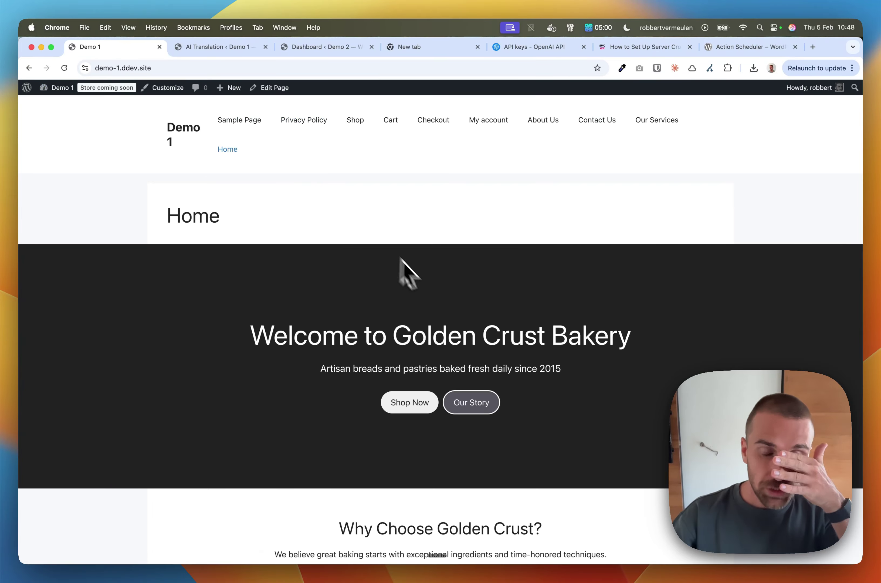
pyautogui.scroll(-8, 437, 303)
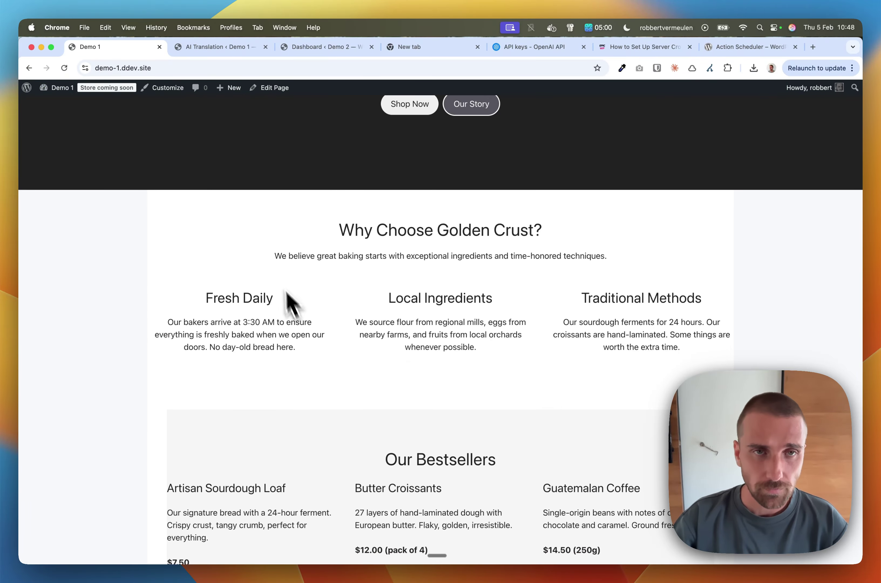
pyautogui.scroll(-7, 572, 288)
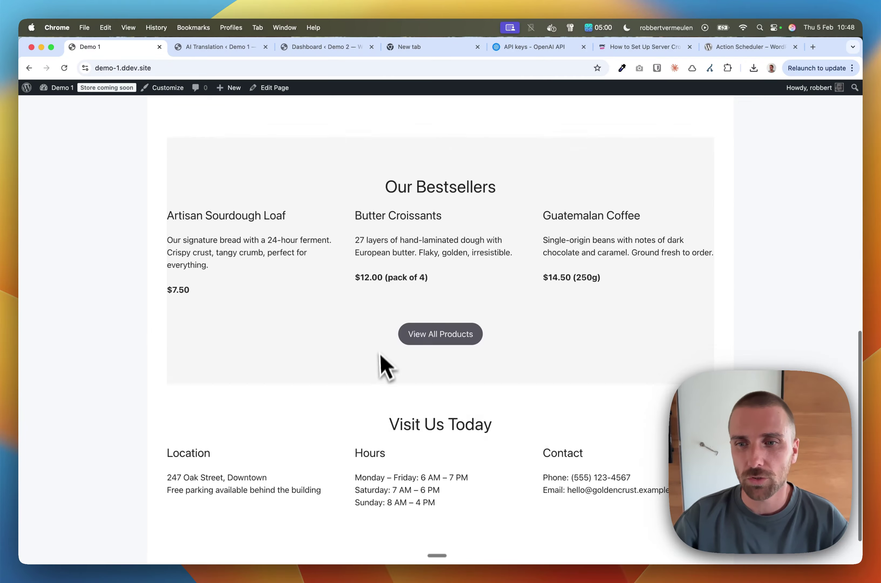
pyautogui.scroll(2, 383, 366)
pyautogui.scroll(14, 248, 295)
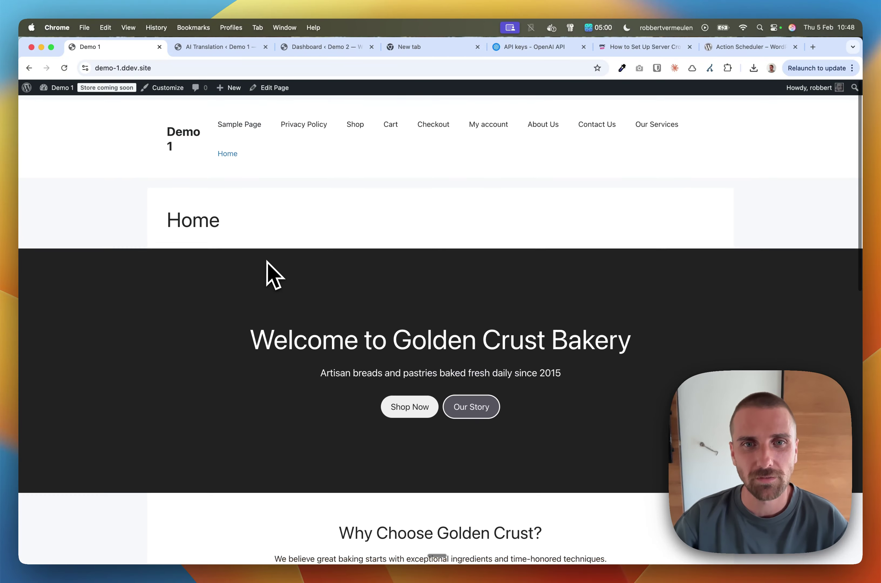
pyautogui.scroll(-8, 506, 330)
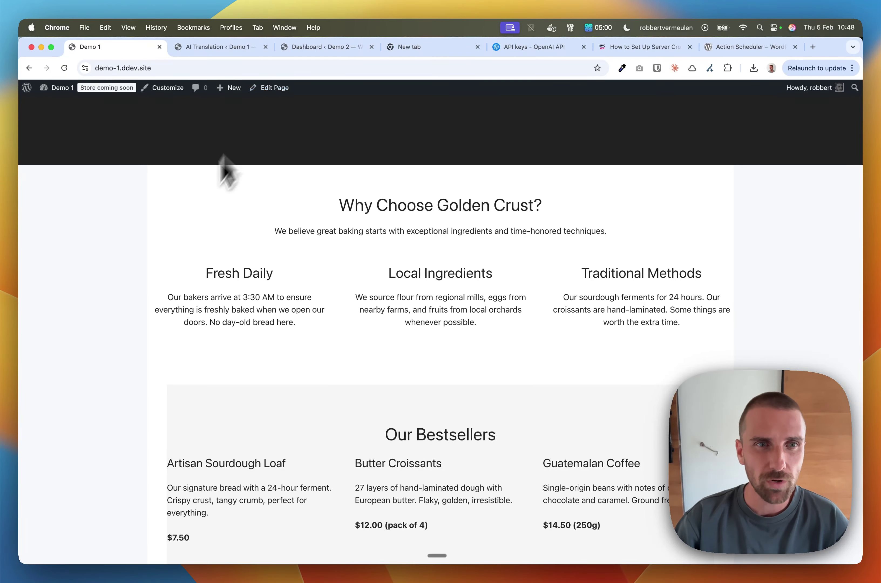
# - Open the homepage for editing and examine its block markup in the code editor, ending back in the visual editor
pyautogui.scroll(8, 222, 173)
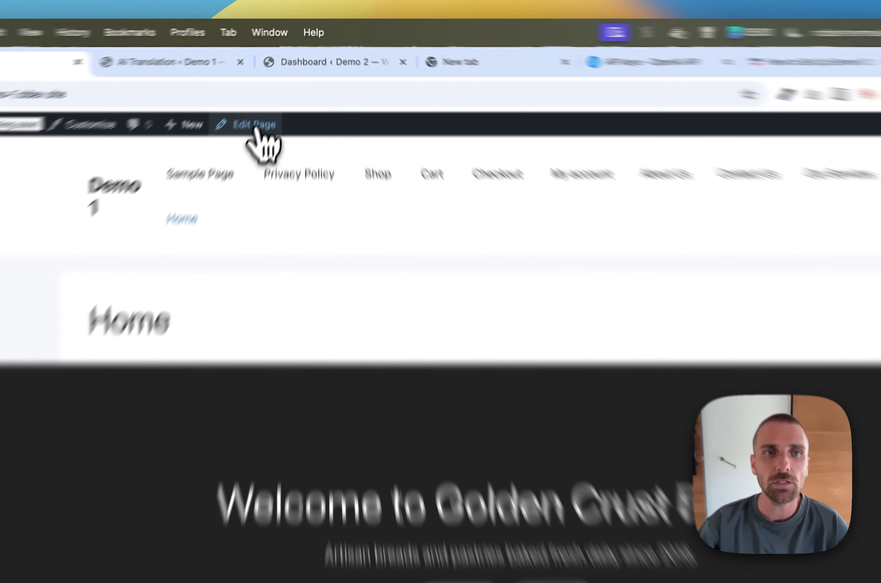
pyautogui.click(274, 88)
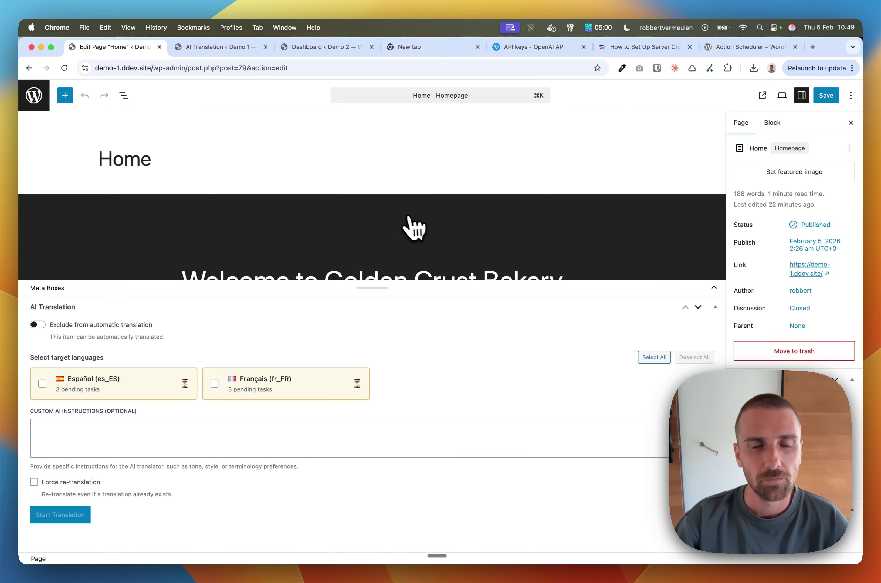
pyautogui.scroll(-5, 408, 224)
pyautogui.scroll(6, 473, 211)
pyautogui.click(851, 96)
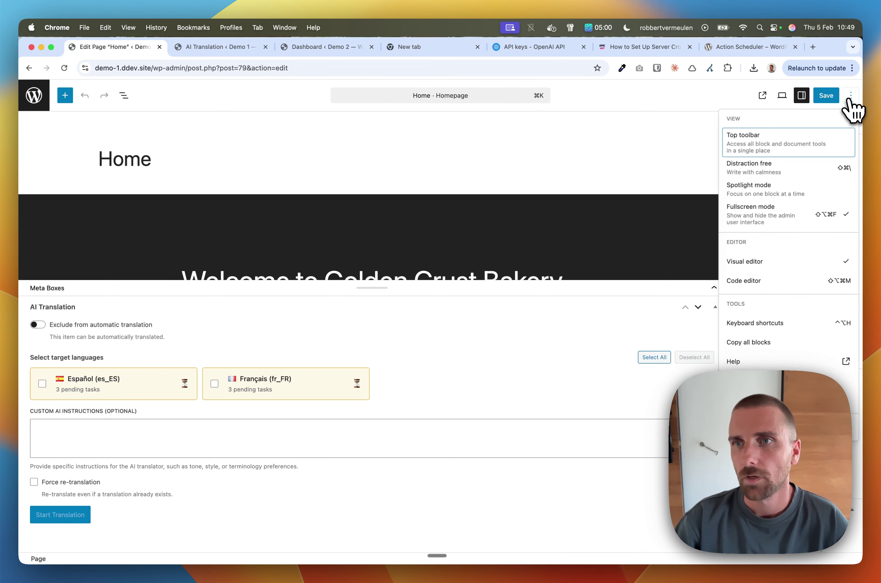
pyautogui.click(745, 283)
pyautogui.scroll(-10, 270, 315)
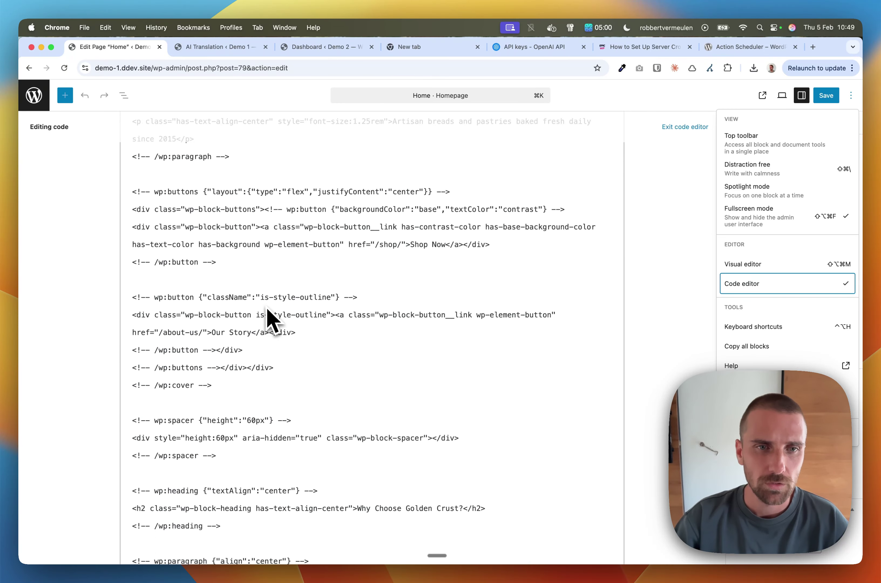
pyautogui.scroll(-5, 239, 274)
pyautogui.scroll(15, 171, 278)
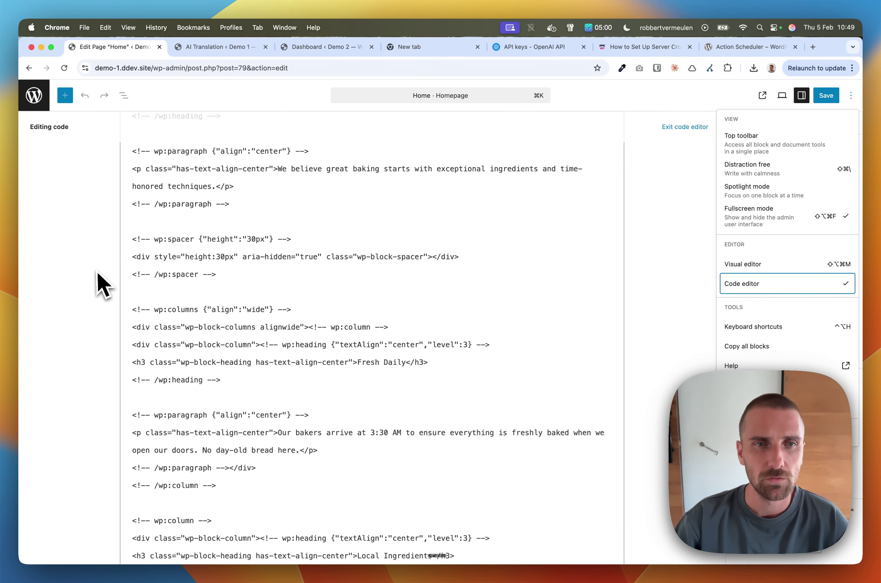
pyautogui.click(704, 127)
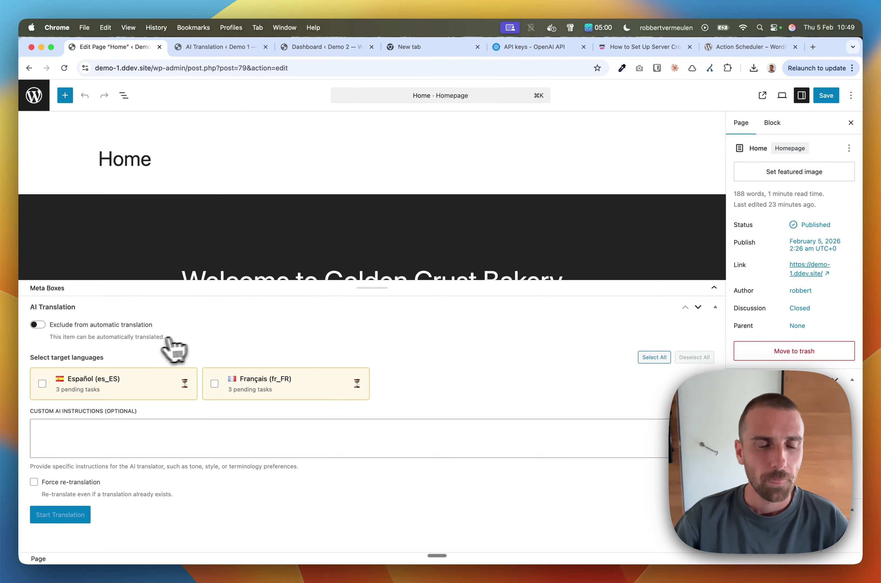
# - Start the AI translation of the Home page into Español (es_ES) and look over the page content while it runs
pyautogui.click(96, 383)
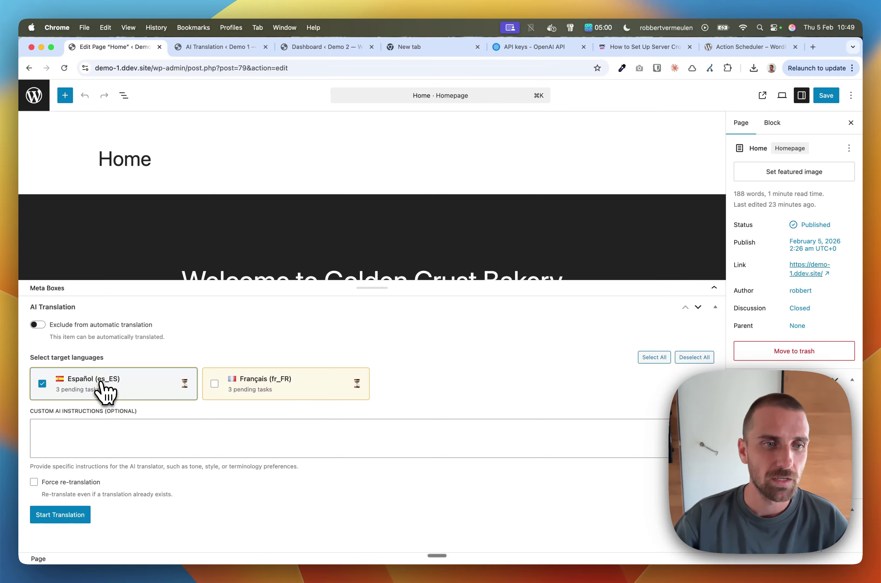
pyautogui.click(60, 515)
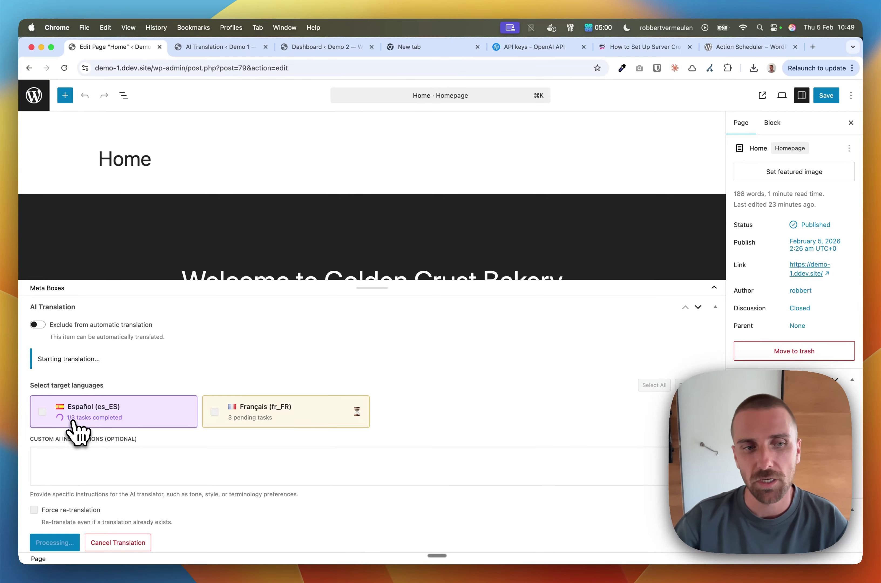
pyautogui.scroll(-10, 432, 243)
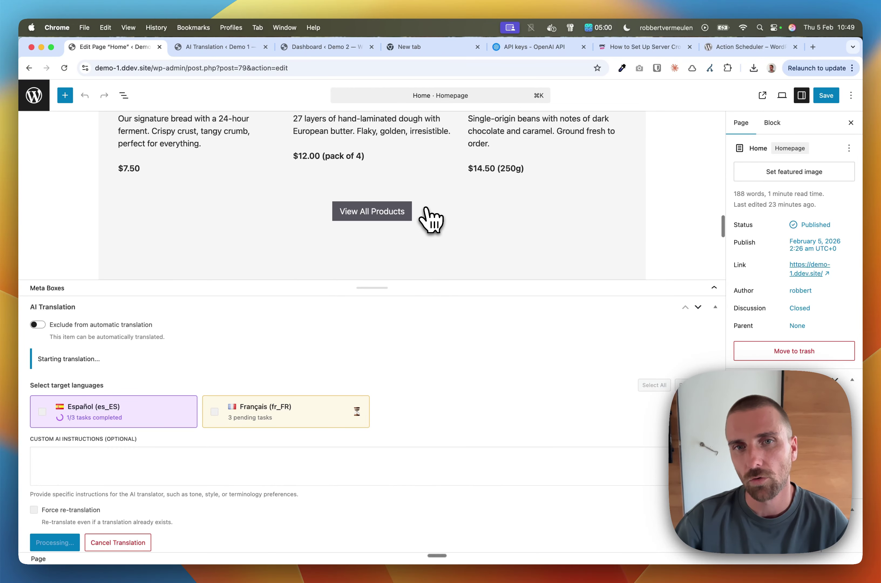
pyautogui.scroll(-5, 432, 220)
pyautogui.scroll(20, 431, 220)
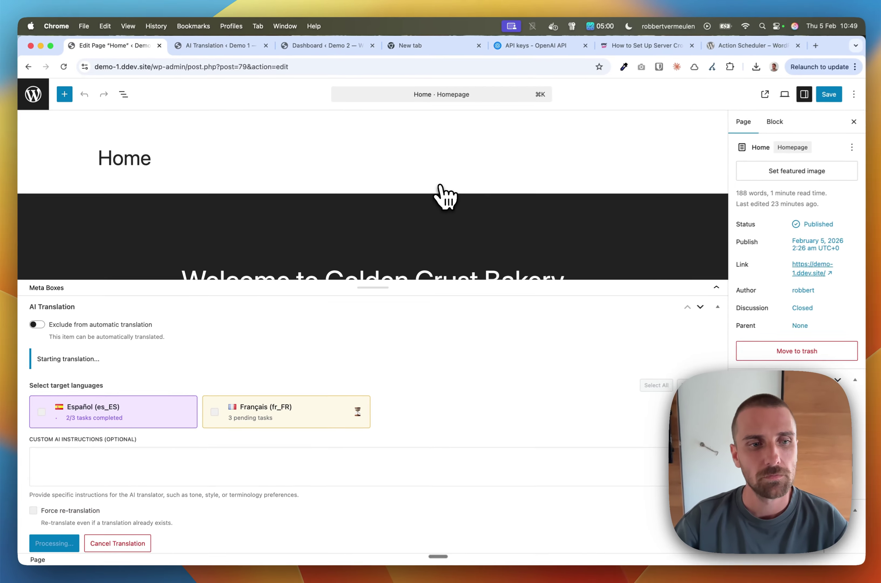
# - Reload the Home page editor, open its Spanish translation and examine the translated content down to the end
pyautogui.click(64, 67)
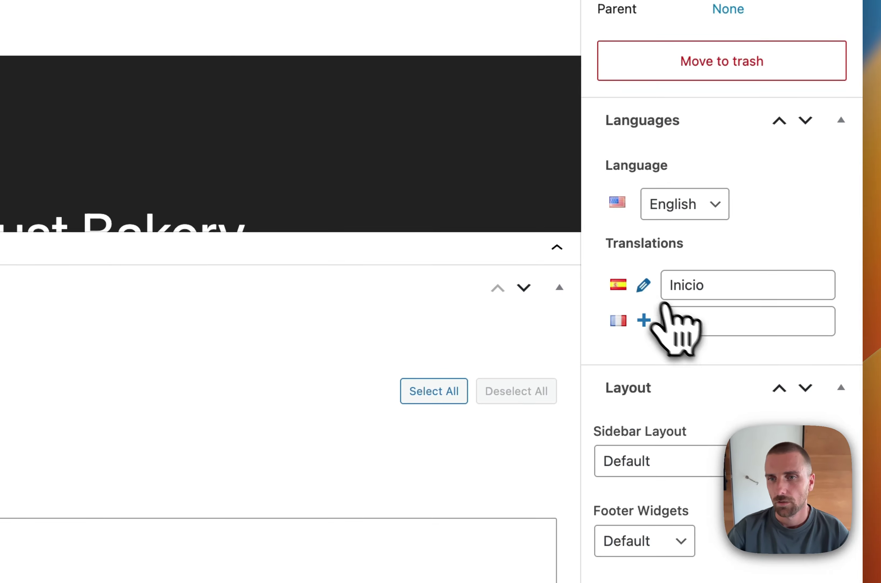
pyautogui.click(644, 285)
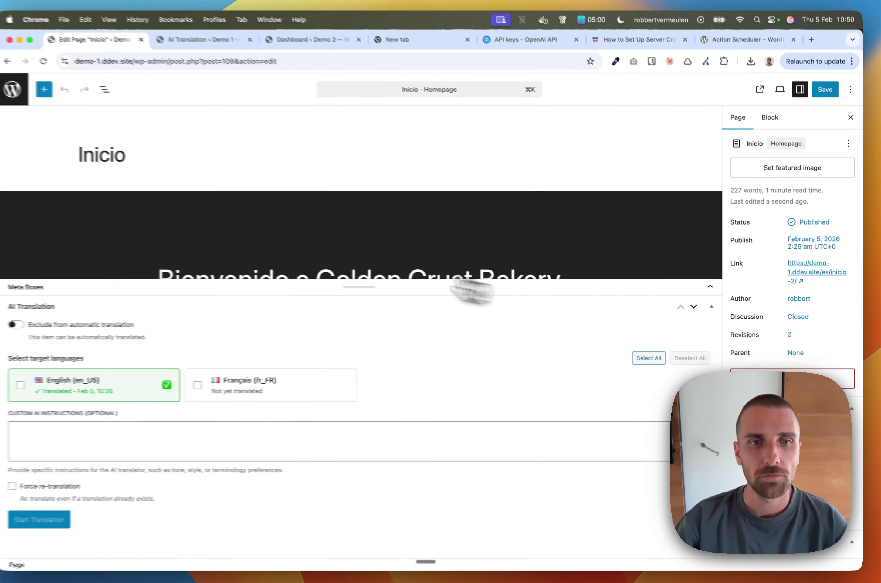
pyautogui.scroll(-5, 340, 250)
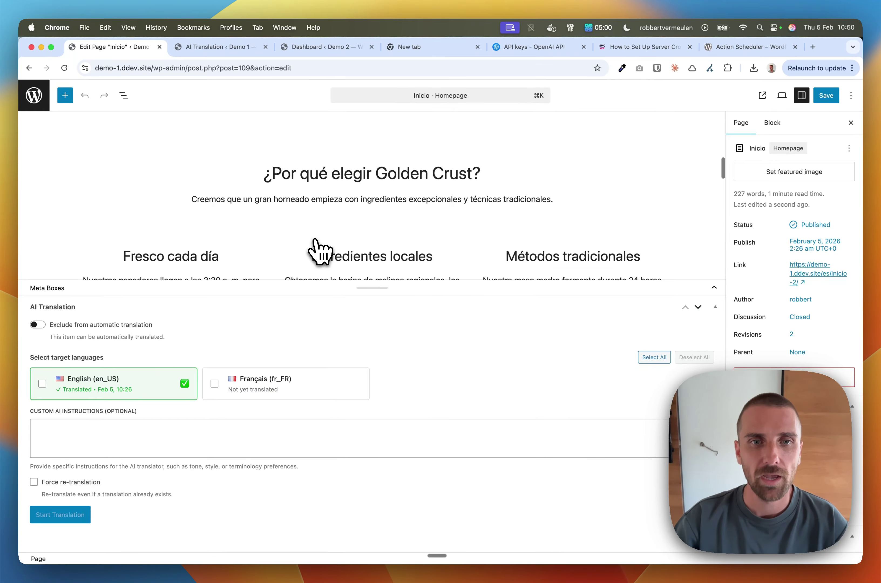
pyautogui.scroll(-10, 318, 252)
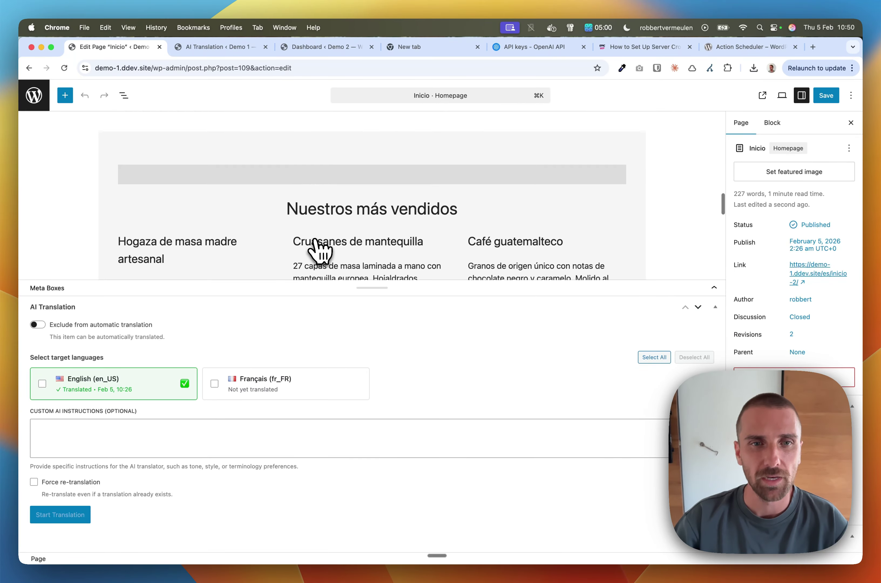
pyautogui.scroll(-2, 319, 252)
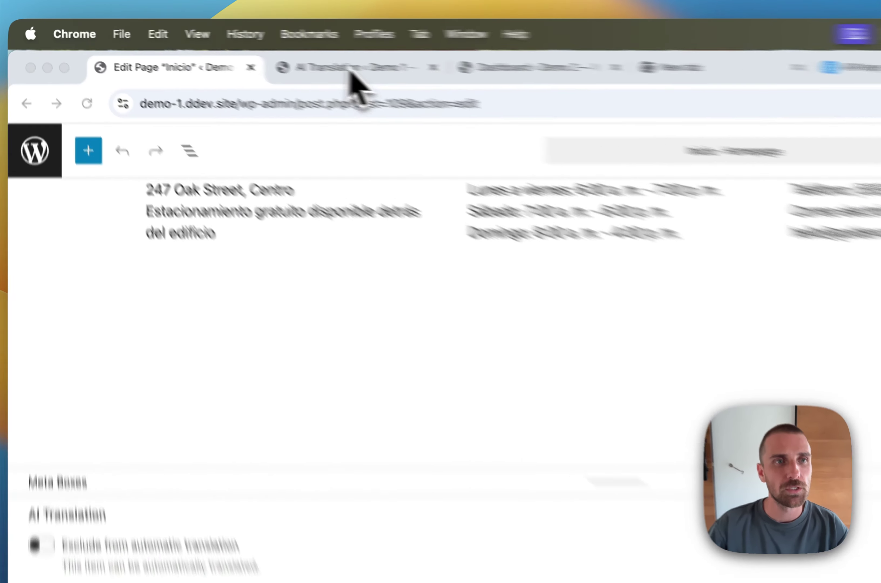
# - On the Demo 2 site, search the plugin directory for "polylang", then install and activate the Polylang plugin
pyautogui.click(333, 47)
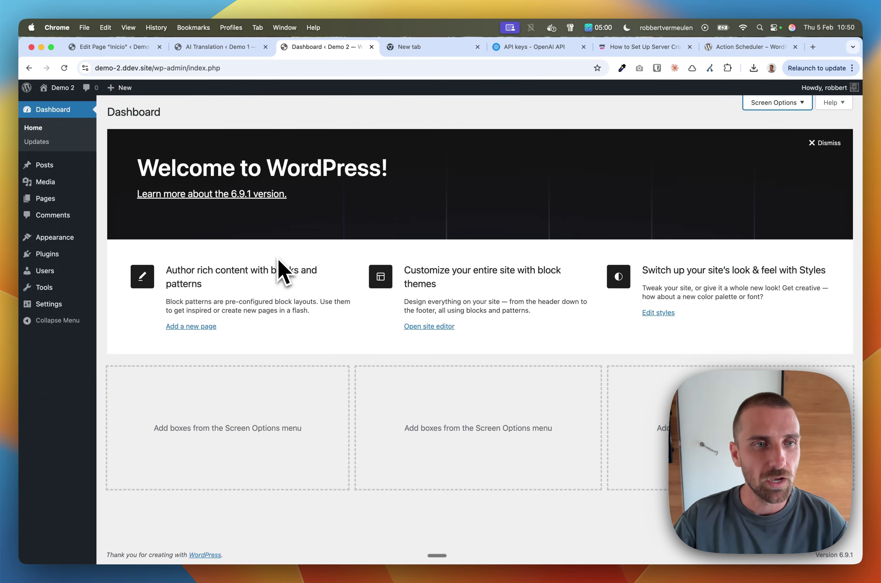
pyautogui.click(48, 253)
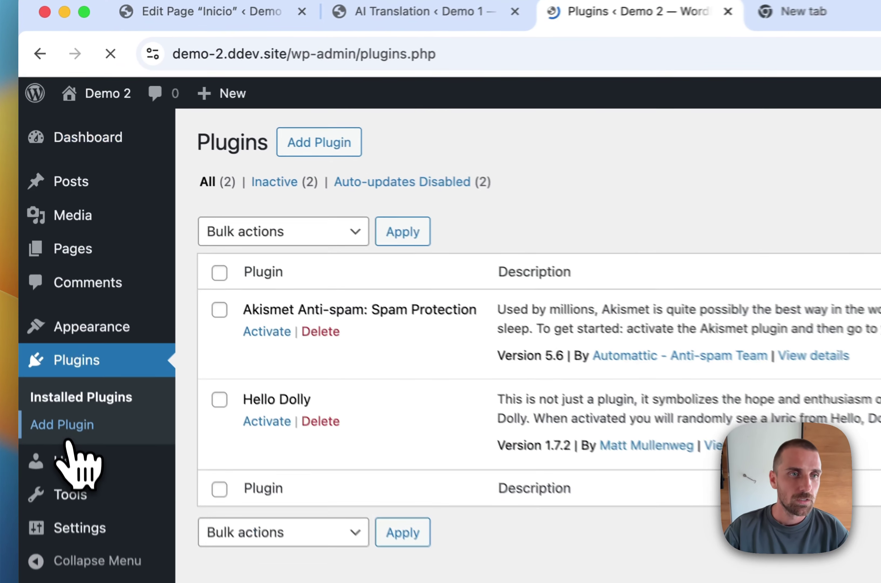
pyautogui.click(168, 113)
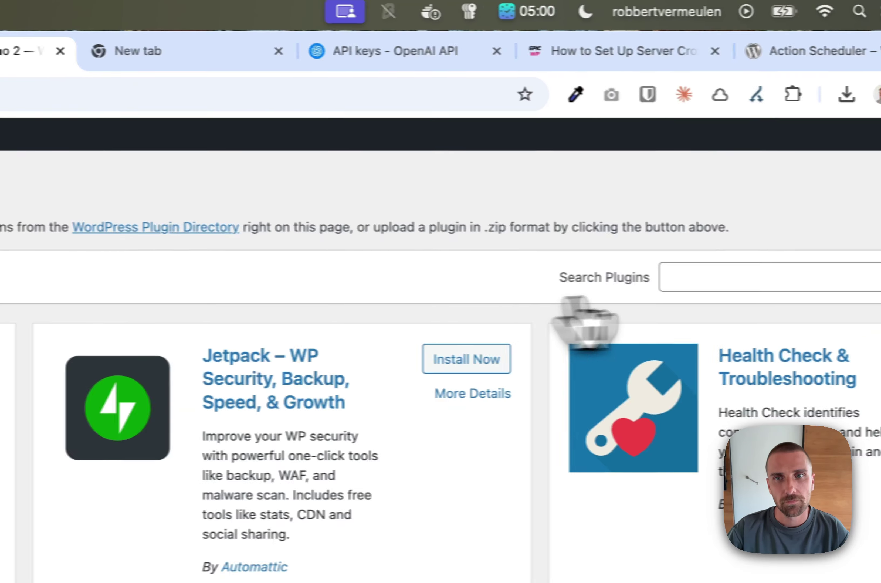
pyautogui.click(763, 284)
pyautogui.write('polylang')
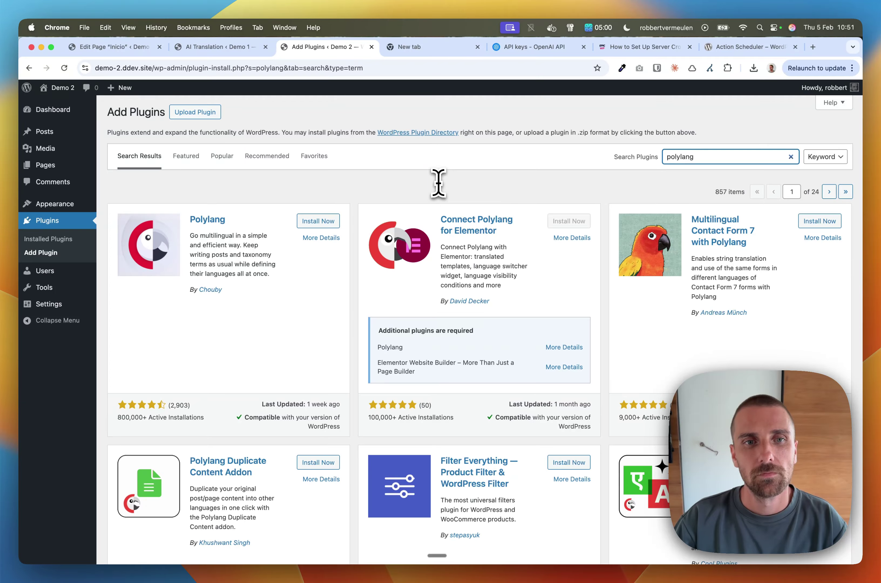
pyautogui.click(321, 221)
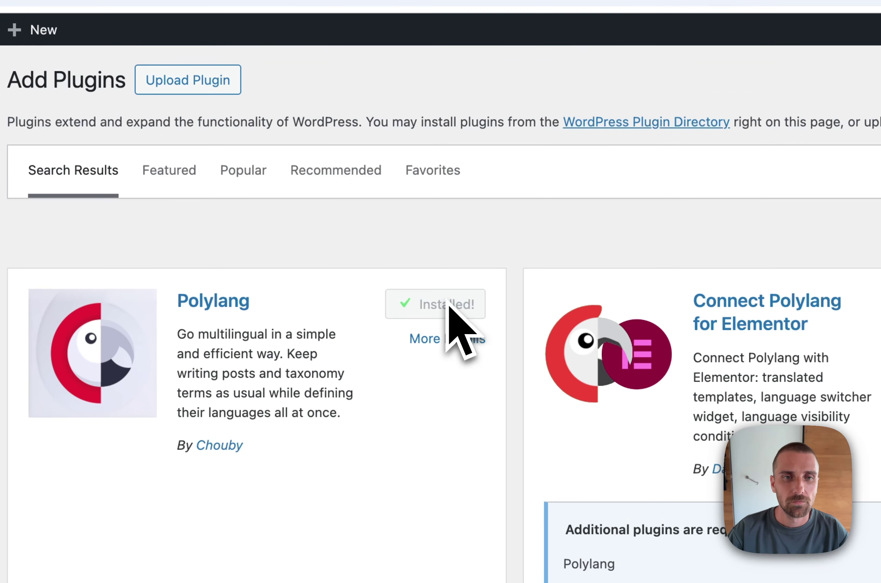
pyautogui.click(448, 302)
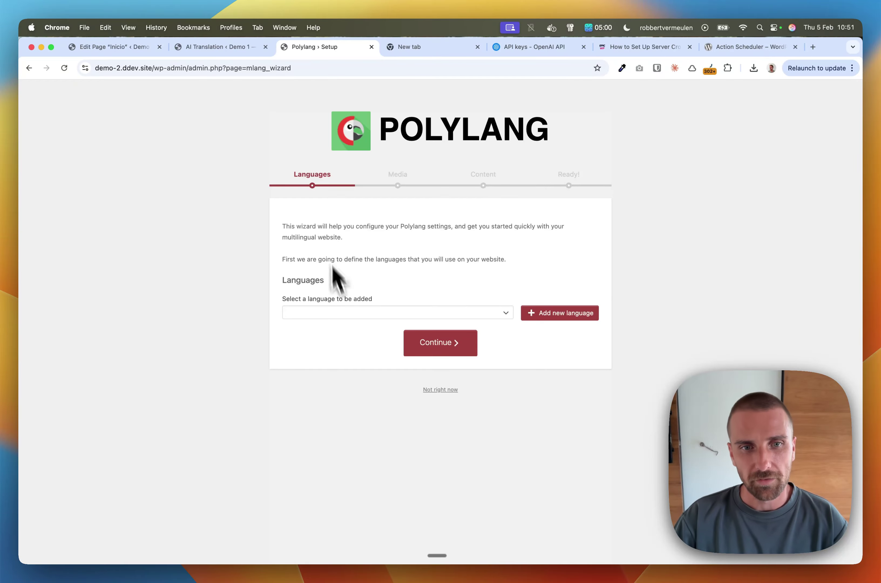
# - Add English - en_US as a site language in the Polylang setup wizard
pyautogui.click(344, 315)
pyautogui.press('Down')
pyautogui.press('Down')
pyautogui.press('Down')
pyautogui.press('Down')
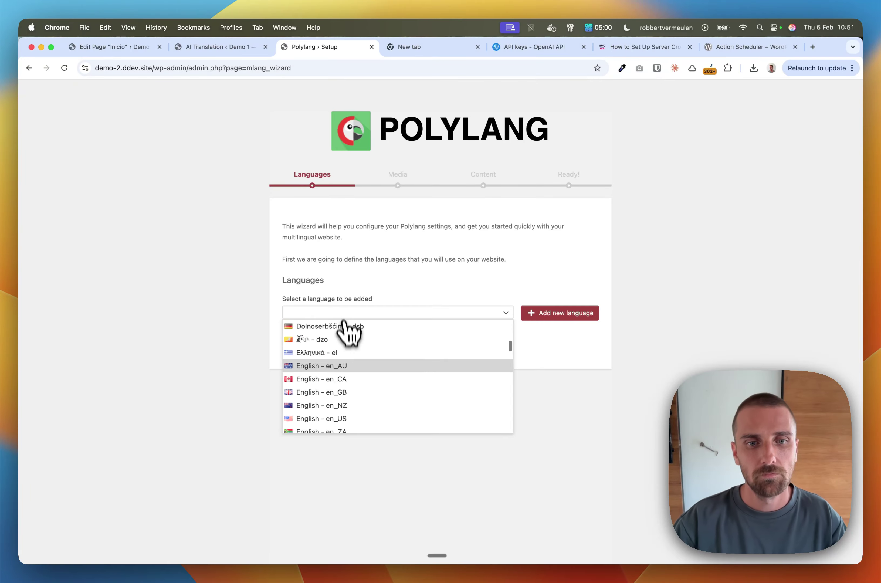
pyautogui.press('Return')
pyautogui.click(561, 314)
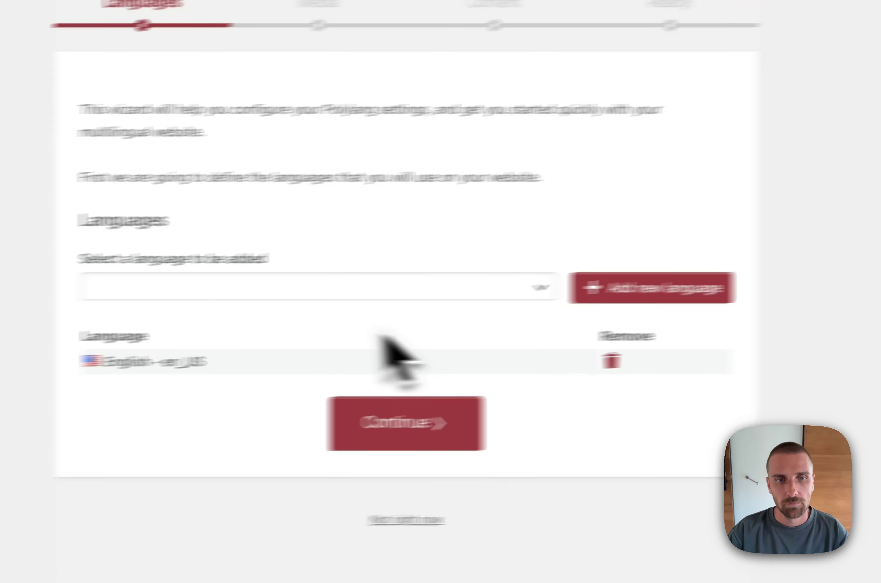
# - Add Español - es_ES as the second site language in the Polylang setup wizard
pyautogui.click(163, 287)
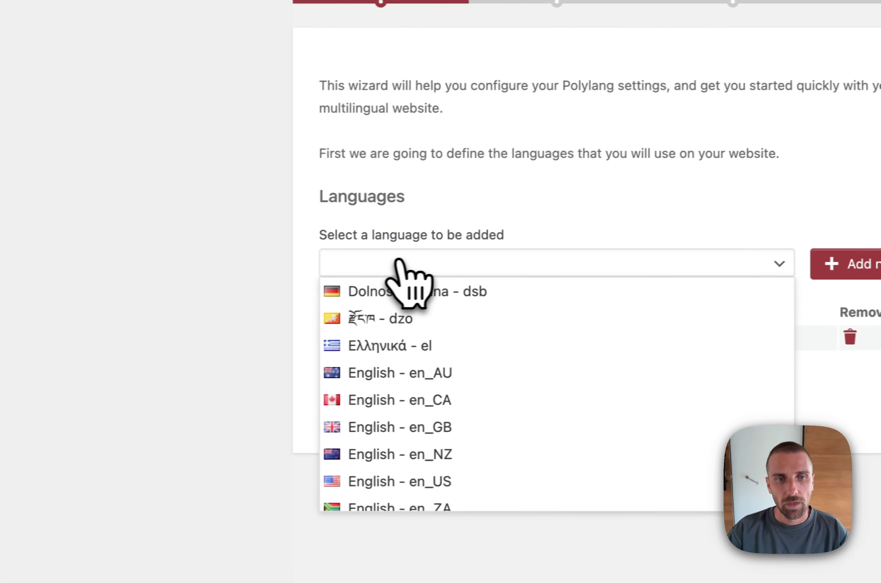
pyautogui.write('es')
pyautogui.press('Down')
pyautogui.press('Down')
pyautogui.press('Down')
pyautogui.press('Down')
pyautogui.press('Down')
pyautogui.press('Down')
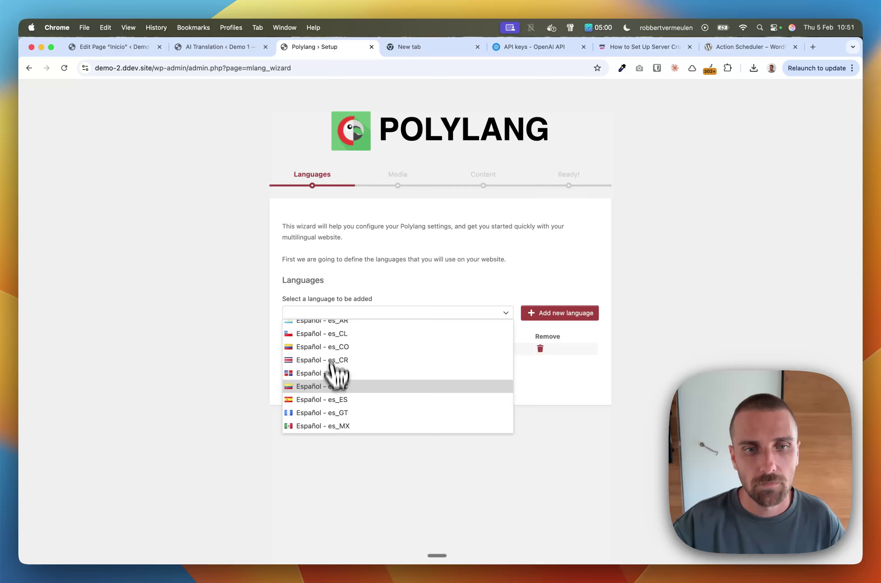
pyautogui.click(337, 399)
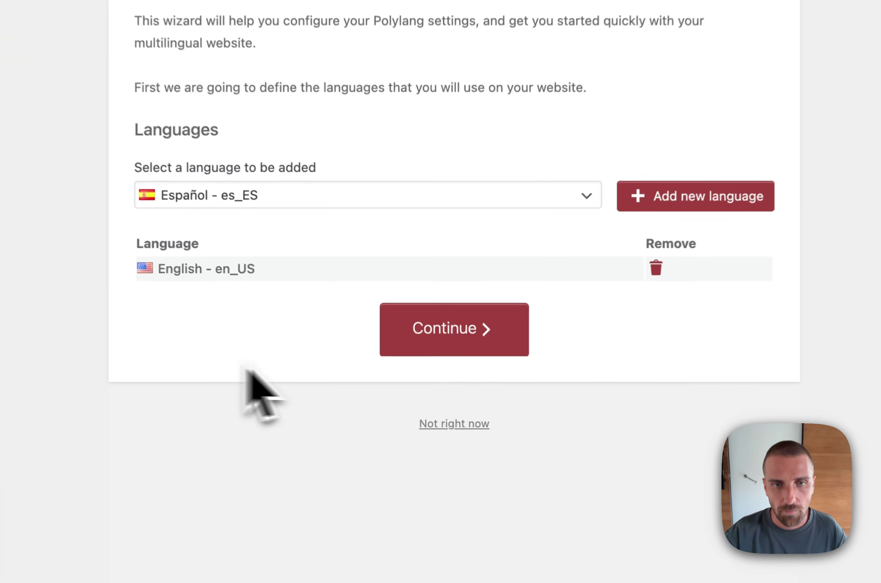
pyautogui.click(549, 314)
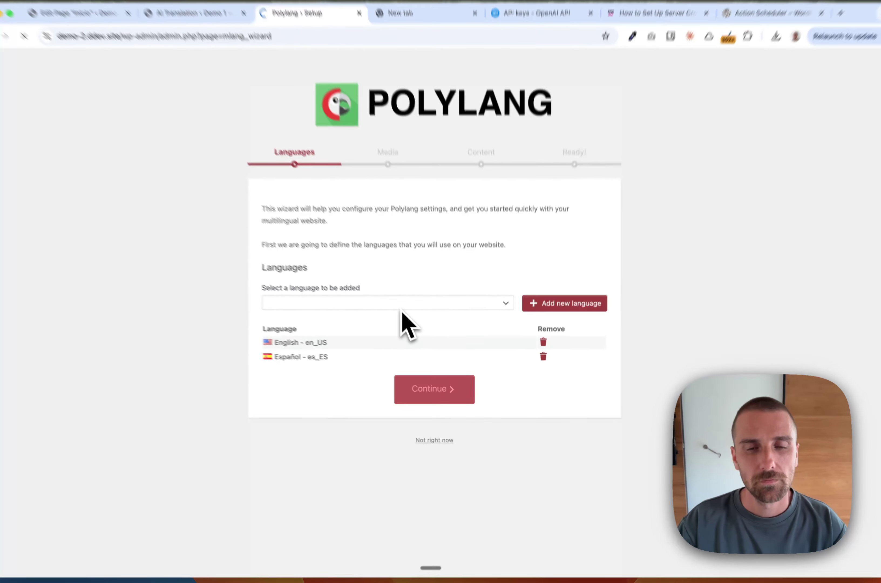
# - Finish the setup wizard with media translation off and English - en_US assigned to content without a language, returning to the dashboard
pyautogui.moveTo(340, 334); pyautogui.dragTo(431, 337)
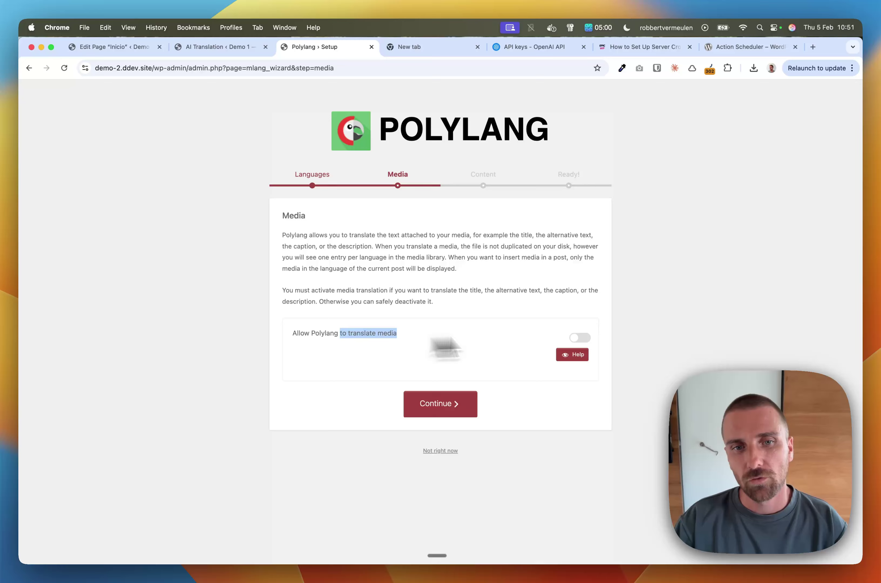
pyautogui.click(446, 347)
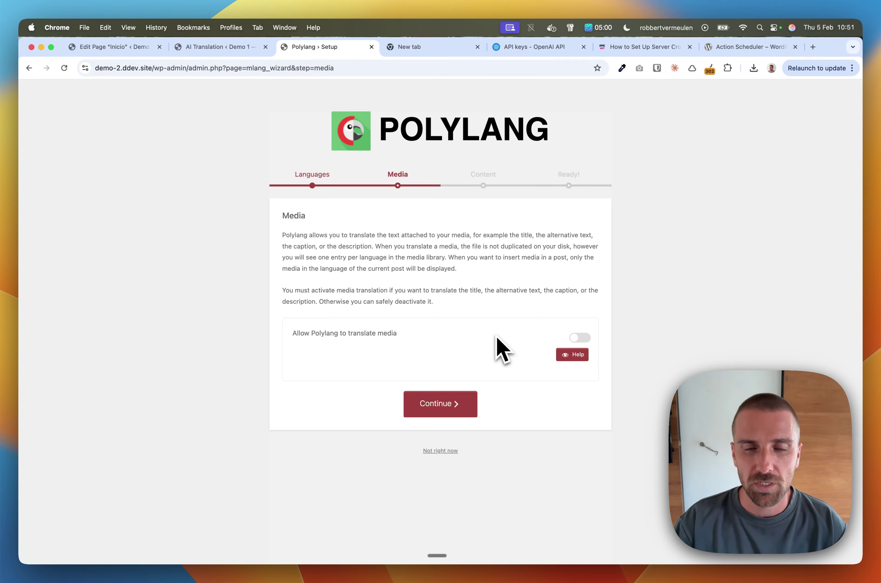
pyautogui.click(446, 403)
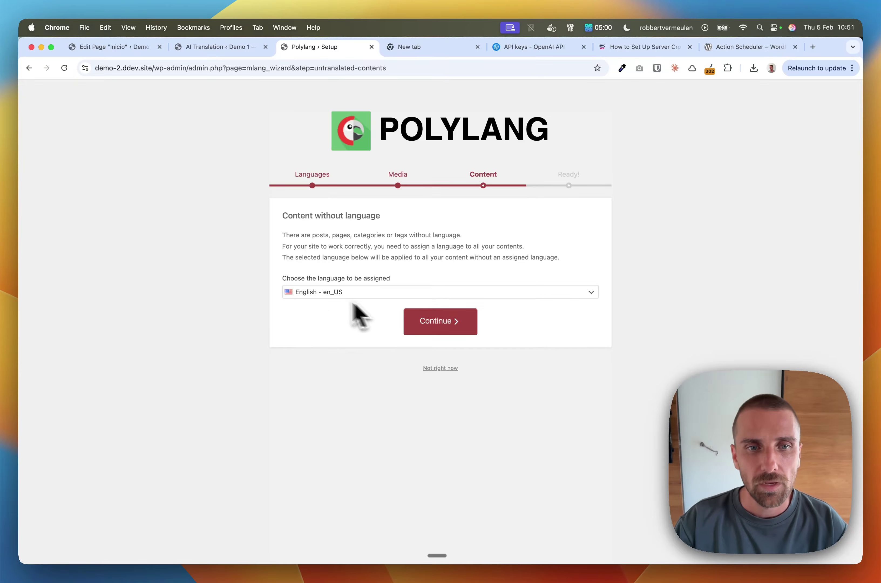
pyautogui.click(443, 326)
pyautogui.scroll(-5, 450, 339)
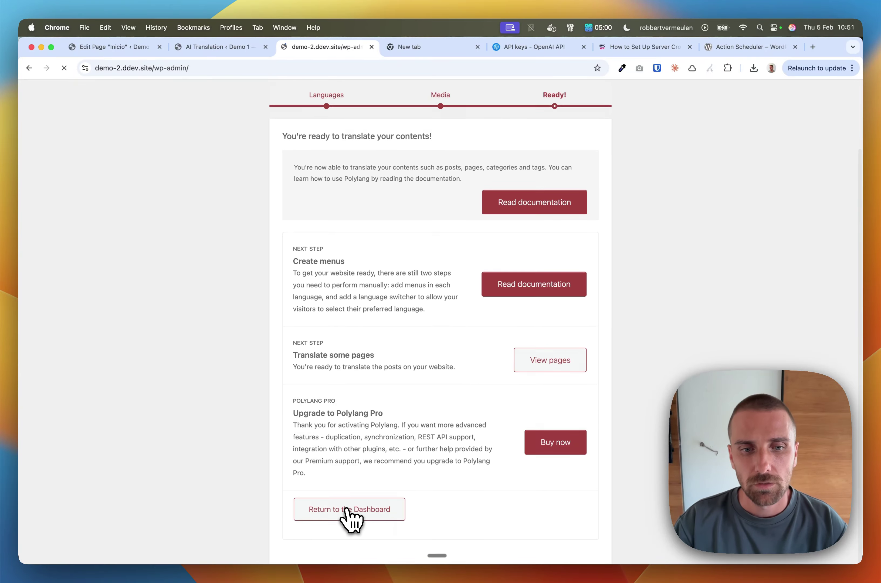
pyautogui.click(354, 516)
# - Upload polylang-ai-automatic-translation-v4.3.5.zip from the Downloads folder to the Demo 2 site as a plugin, then install and activate it
pyautogui.click(38, 253)
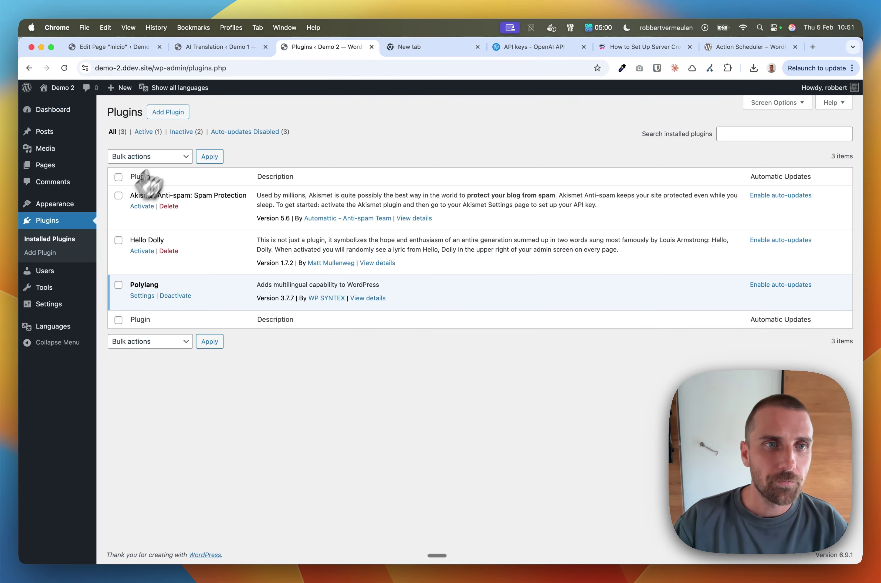
pyautogui.click(175, 114)
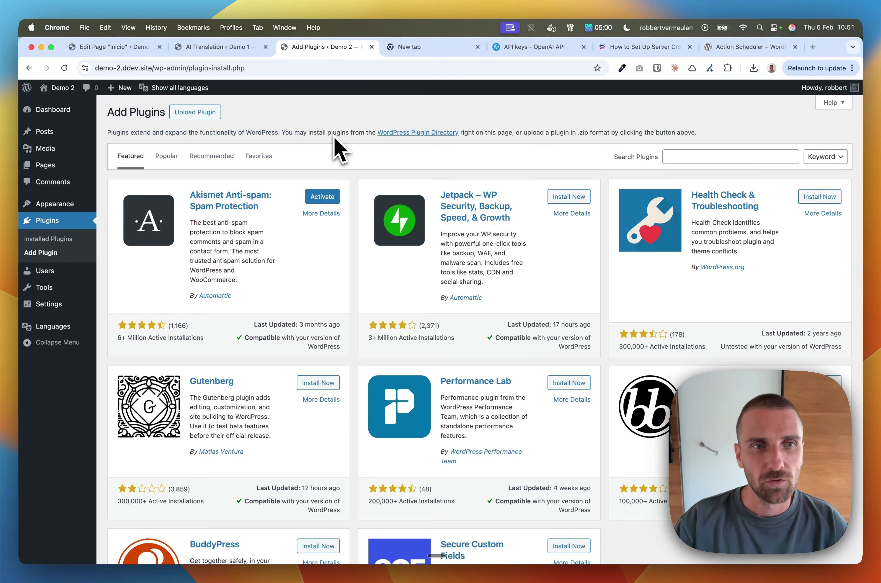
pyautogui.click(209, 114)
pyautogui.click(405, 201)
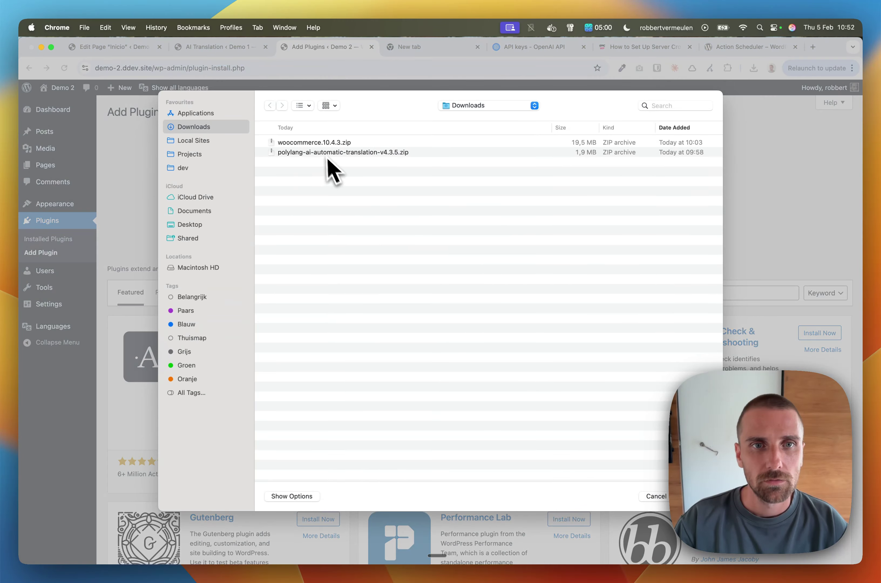
pyautogui.doubleClick(327, 156)
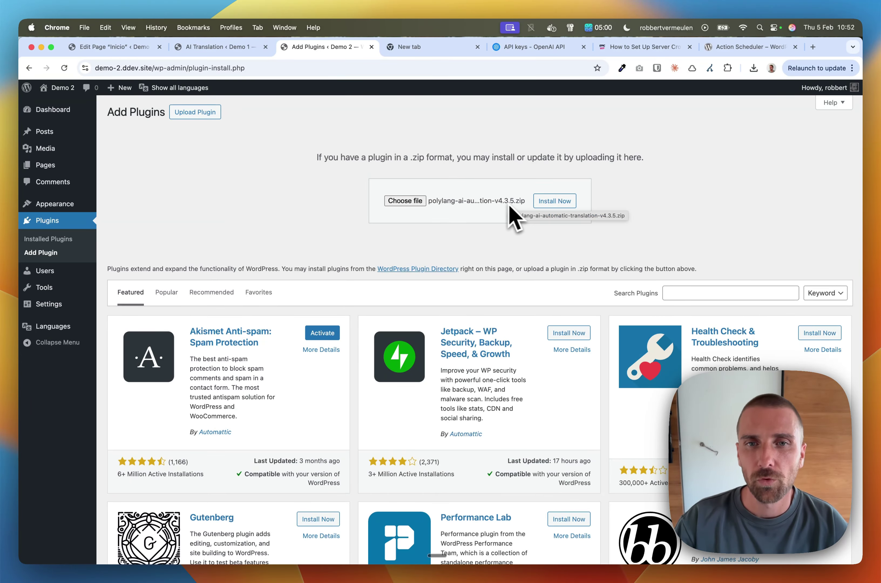
pyautogui.click(554, 202)
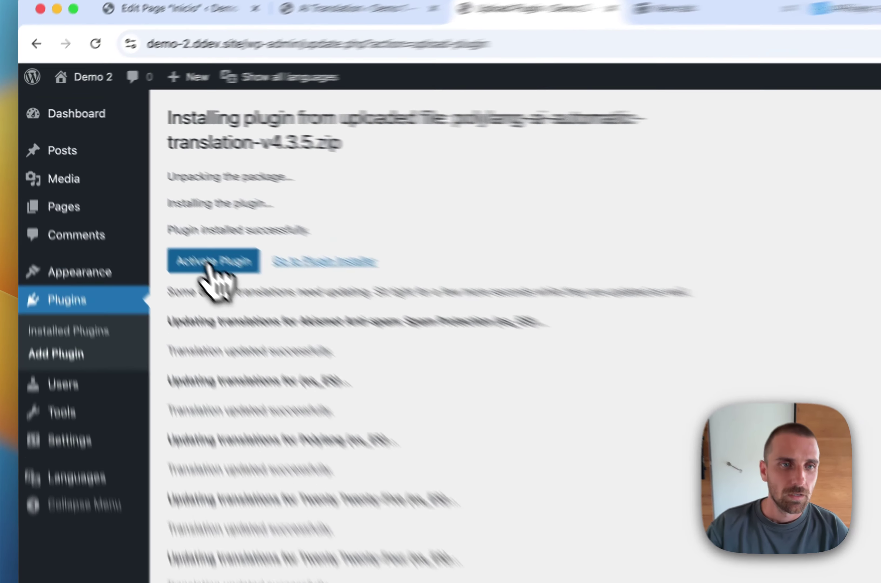
pyautogui.click(131, 198)
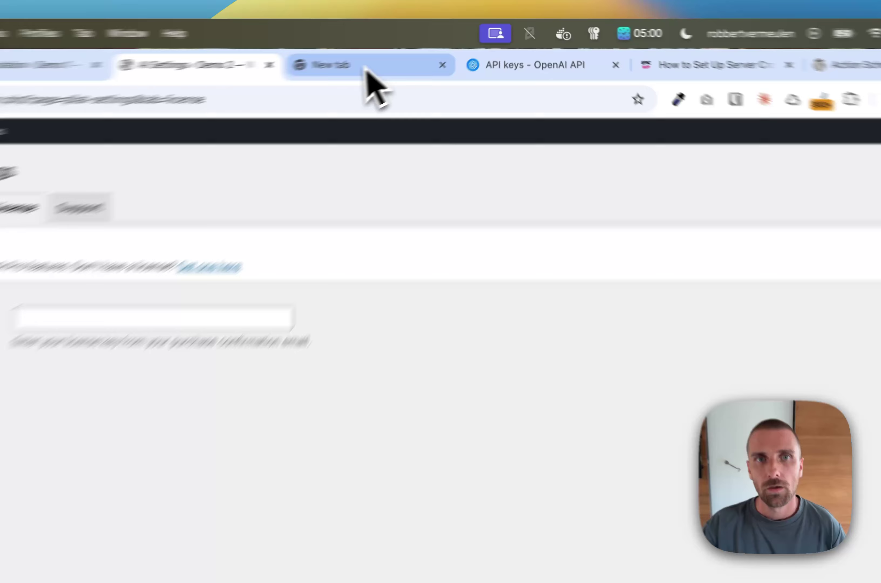
# - Paste the plugin's license key into the License Key field of Demo 2's AI translation settings and activate the license
pyautogui.click(431, 48)
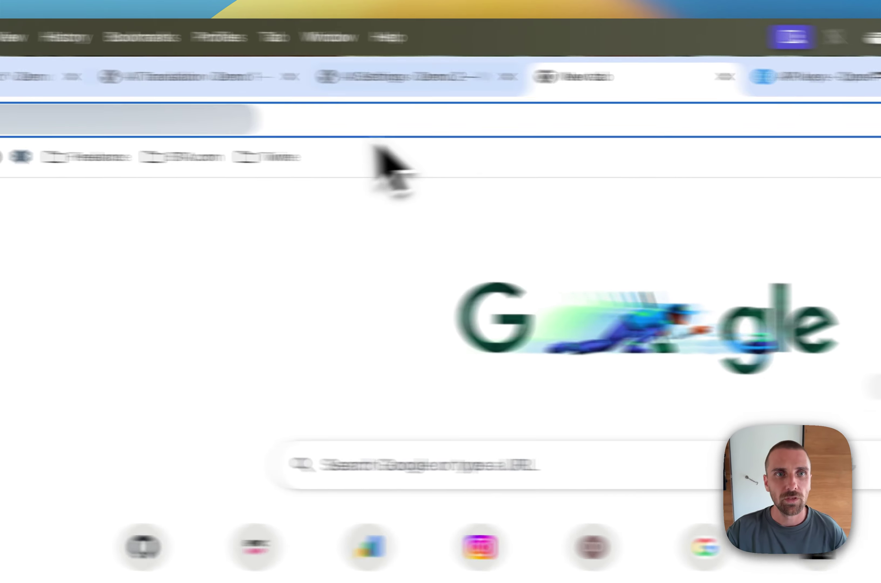
pyautogui.click(522, 78)
pyautogui.click(334, 377)
pyautogui.press('super+v')
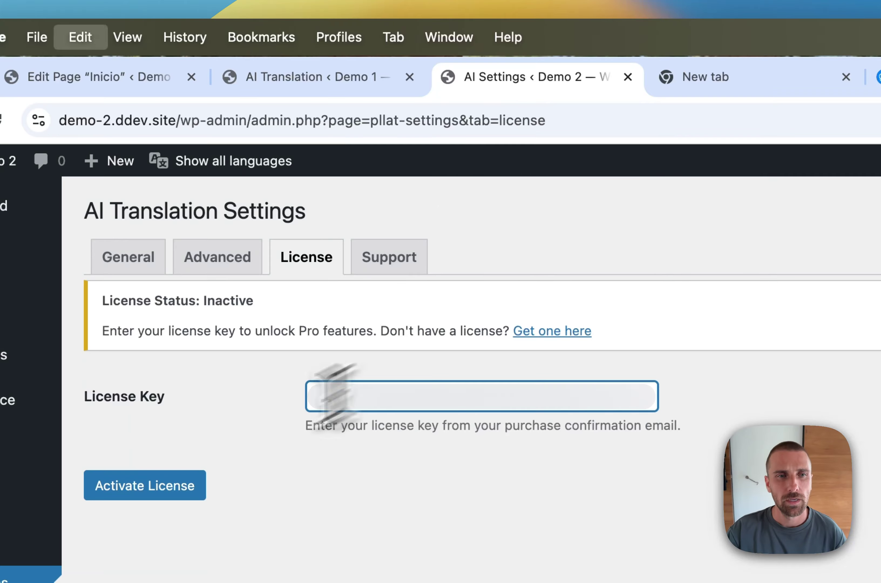
pyautogui.click(153, 488)
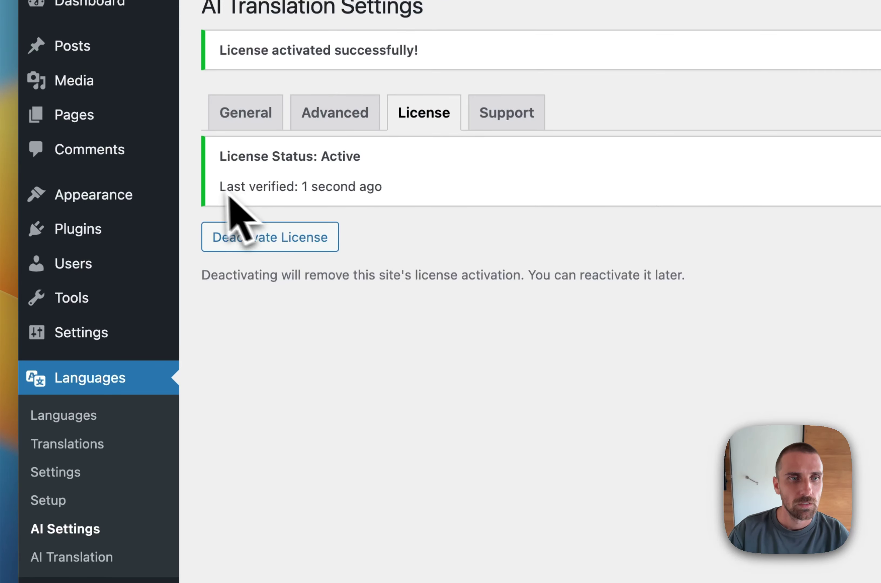
# - Open the general AI translation settings and examine the configuration issues notice and the BYOK (Bring Your Own Key) translation mode
pyautogui.click(235, 120)
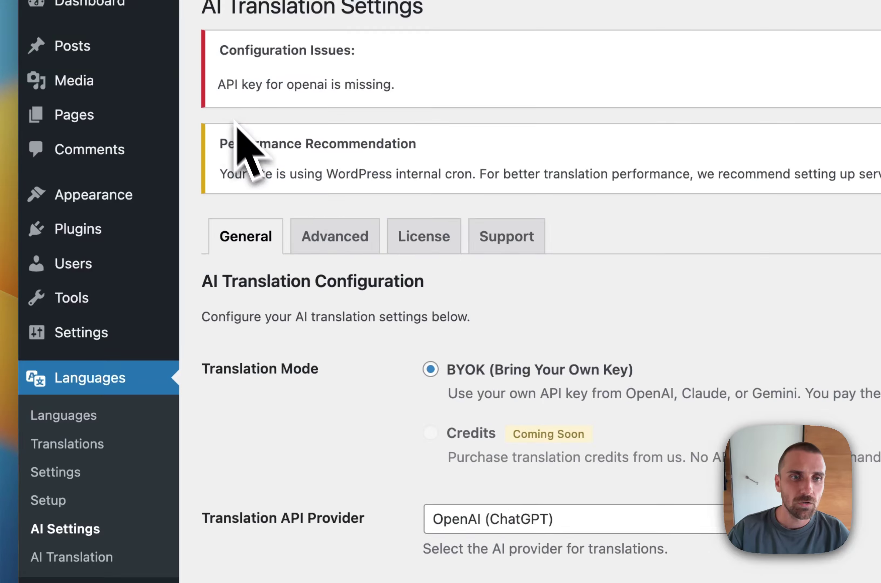
pyautogui.scroll(3, 246, 148)
pyautogui.moveTo(220, 150); pyautogui.dragTo(457, 183)
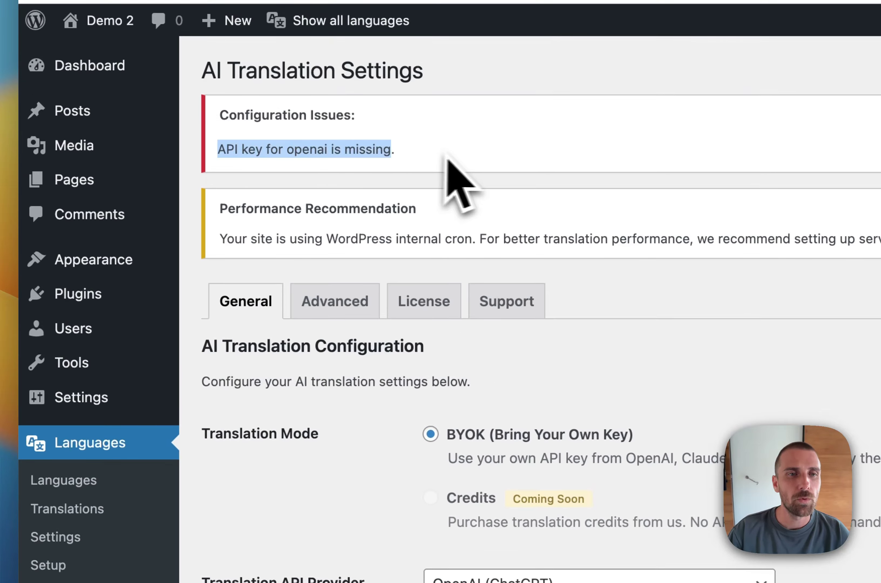
pyautogui.click(464, 183)
pyautogui.scroll(-3, 625, 326)
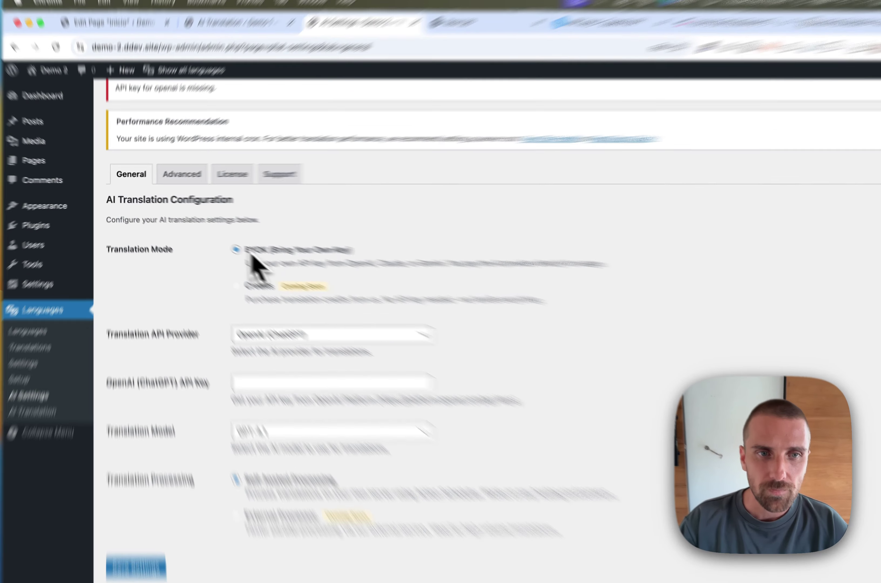
pyautogui.moveTo(227, 242); pyautogui.dragTo(323, 245)
pyautogui.click(328, 243)
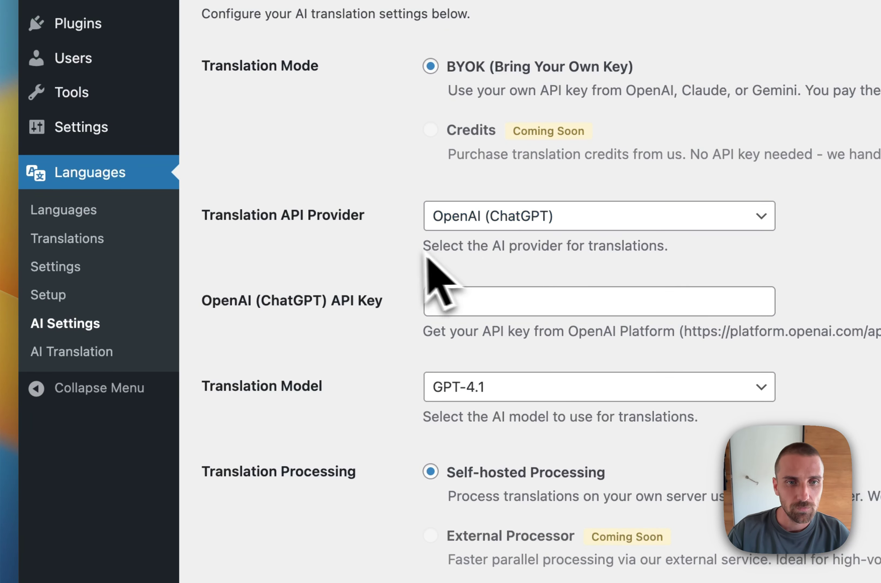
# - Choose GPT-5.2 as the translation model for the OpenAI (ChatGPT) provider
pyautogui.click(469, 392)
pyautogui.click(472, 521)
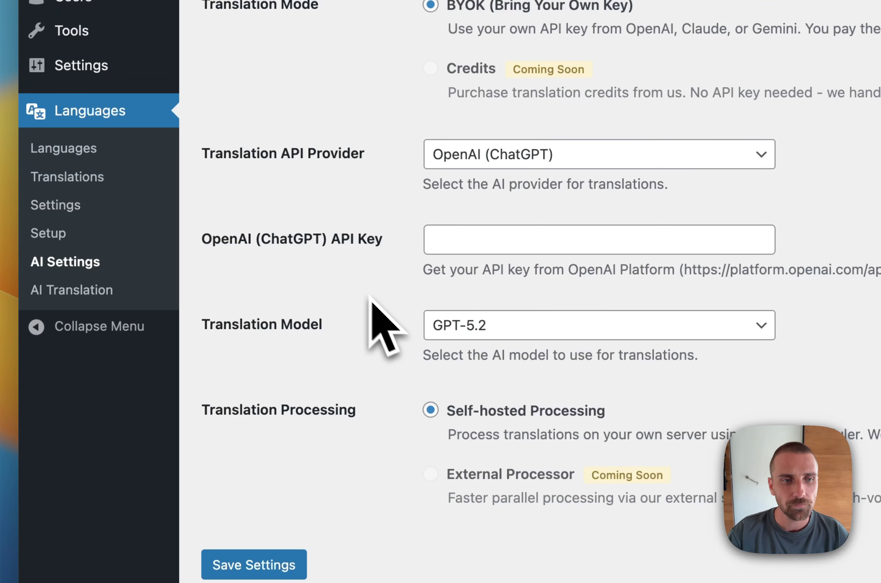
pyautogui.tripleClick(369, 240)
pyautogui.click(374, 295)
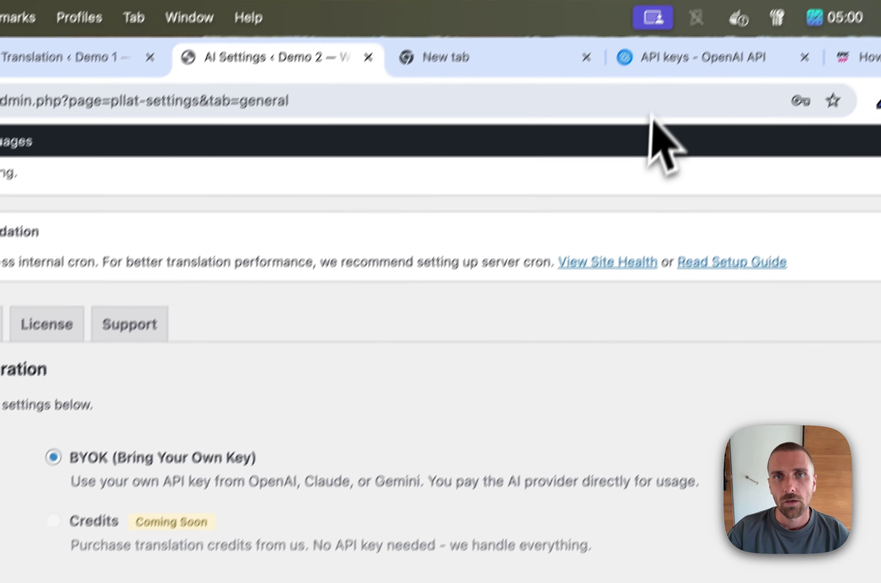
# - Switch to the OpenAI API keys page, create a secret key named "Demo 2" and copy it
pyautogui.click(648, 62)
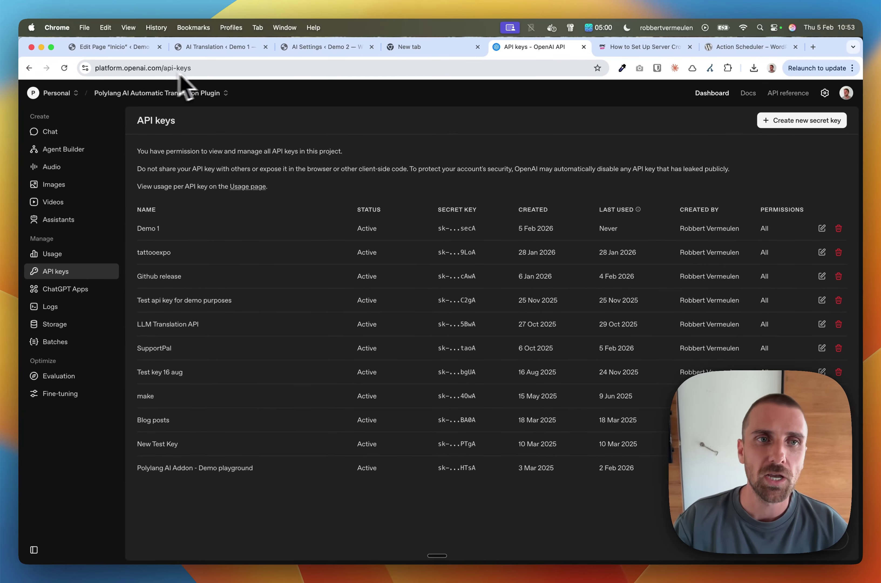
pyautogui.click(802, 121)
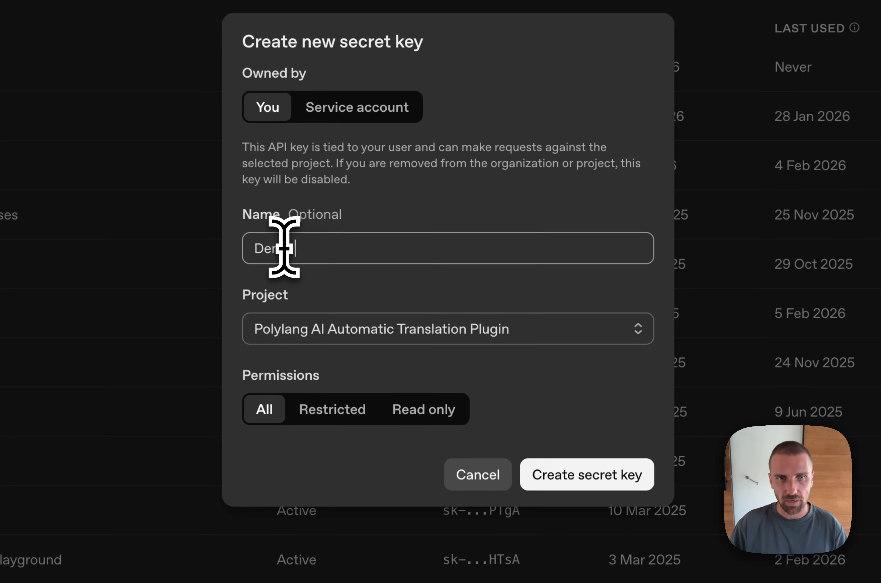
pyautogui.click(570, 480)
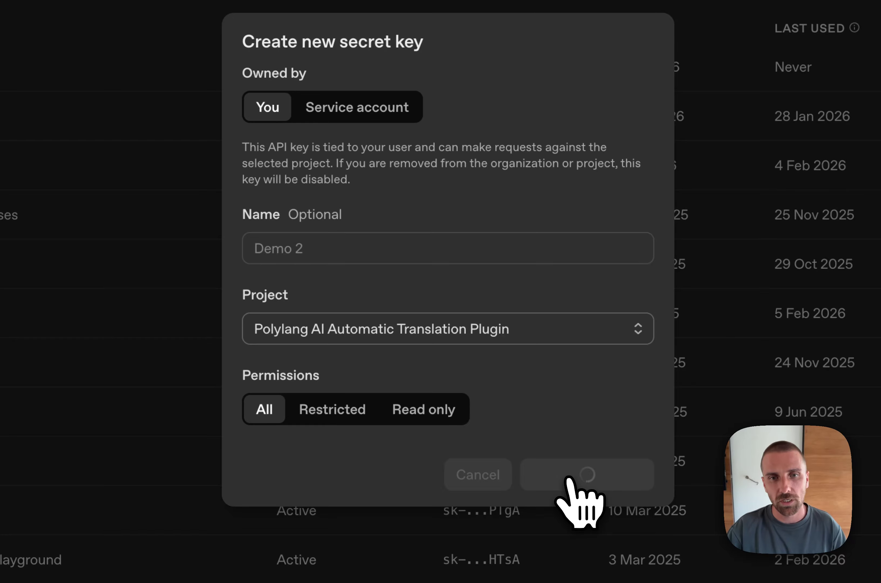
pyautogui.click(621, 291)
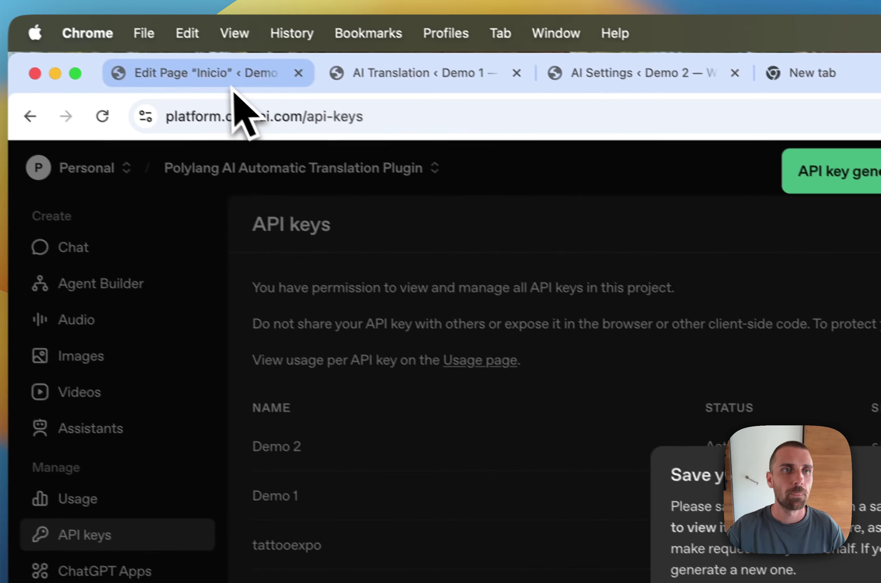
# - Return to Demo 2's AI settings, paste the API key into the OpenAI (ChatGPT) API Key field and save the settings
pyautogui.click(392, 78)
pyautogui.click(589, 78)
pyautogui.click(468, 360)
pyautogui.press('super+v')
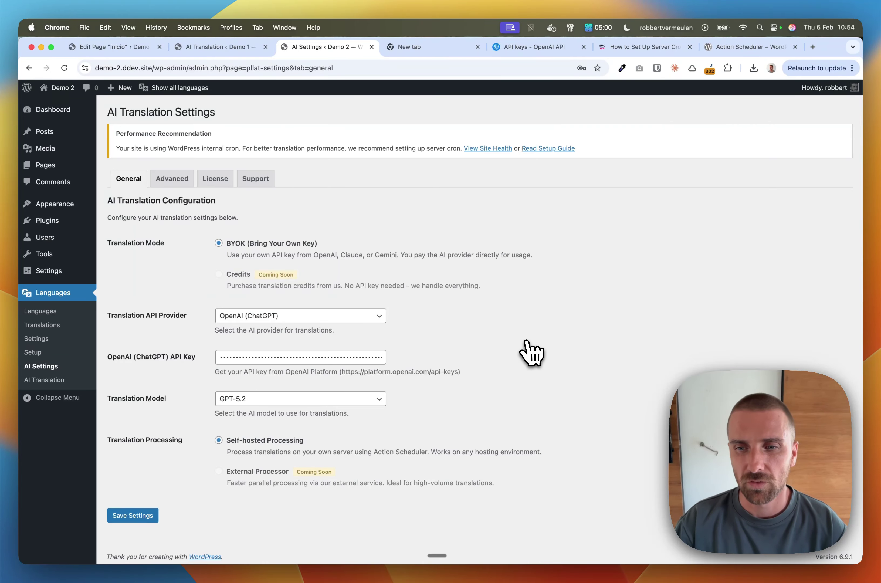
pyautogui.click(534, 46)
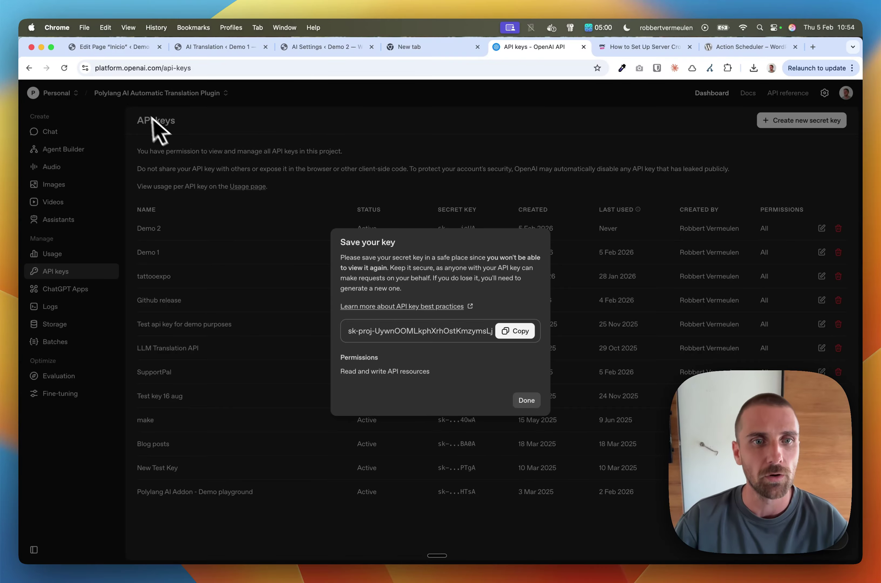
pyautogui.click(336, 48)
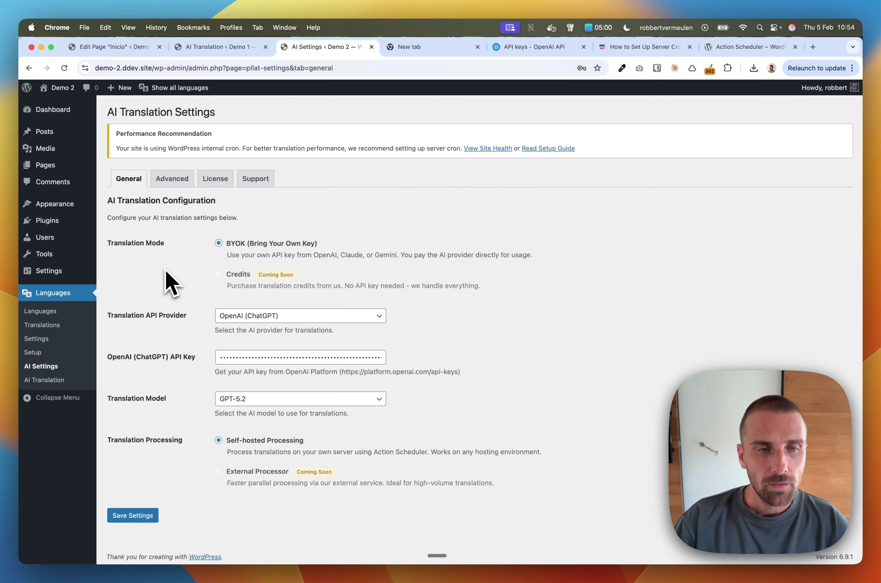
# - Open the advanced AI translation settings and examine the Website Context field and its description
pyautogui.click(174, 181)
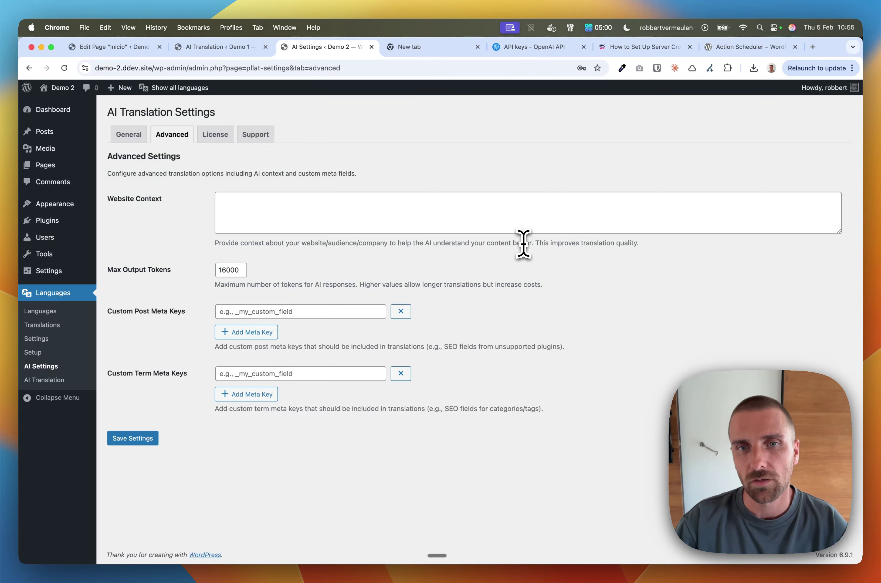
pyautogui.moveTo(532, 244); pyautogui.dragTo(650, 241)
pyautogui.click(619, 282)
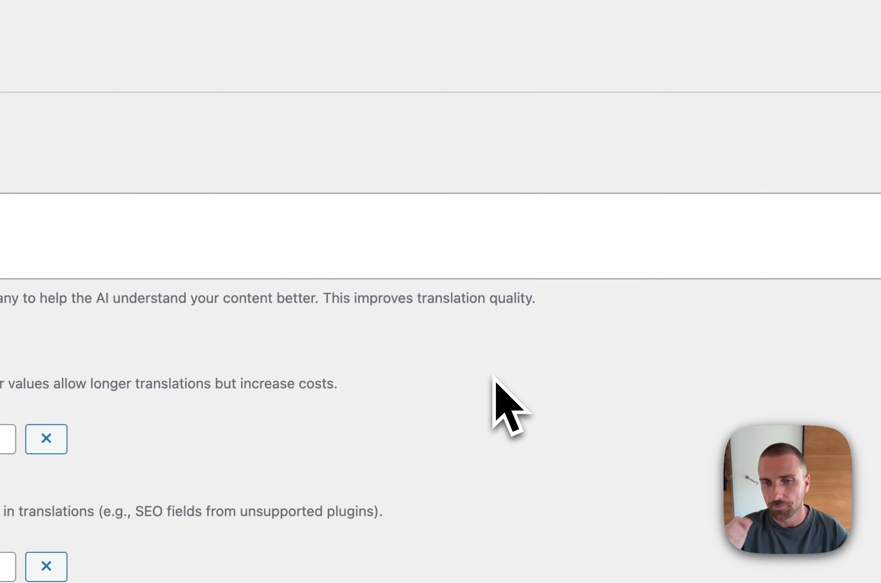
pyautogui.click(348, 253)
pyautogui.click(178, 167)
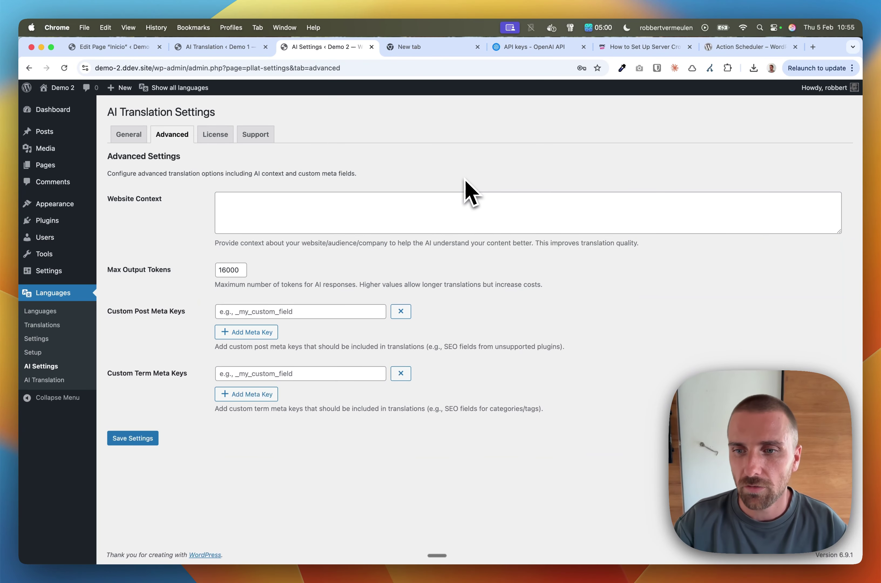
pyautogui.click(355, 231)
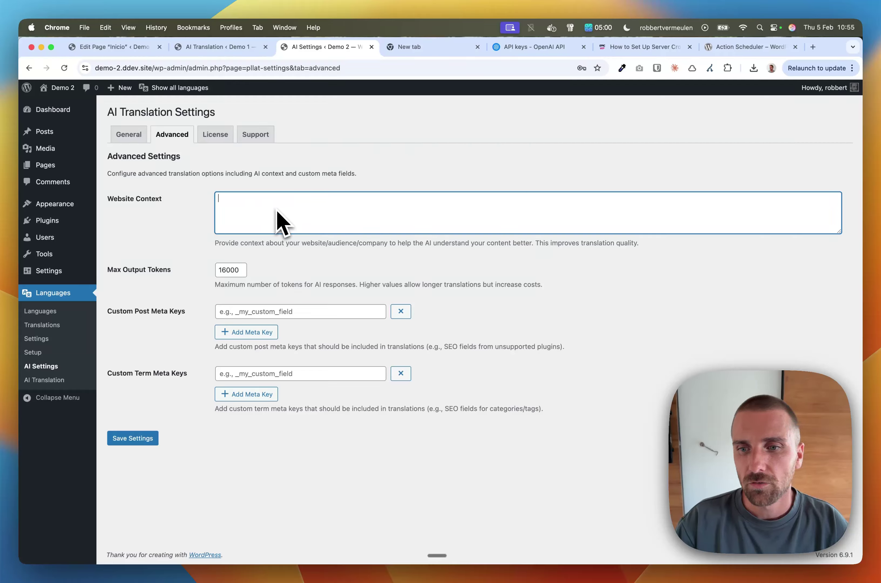
pyautogui.click(181, 223)
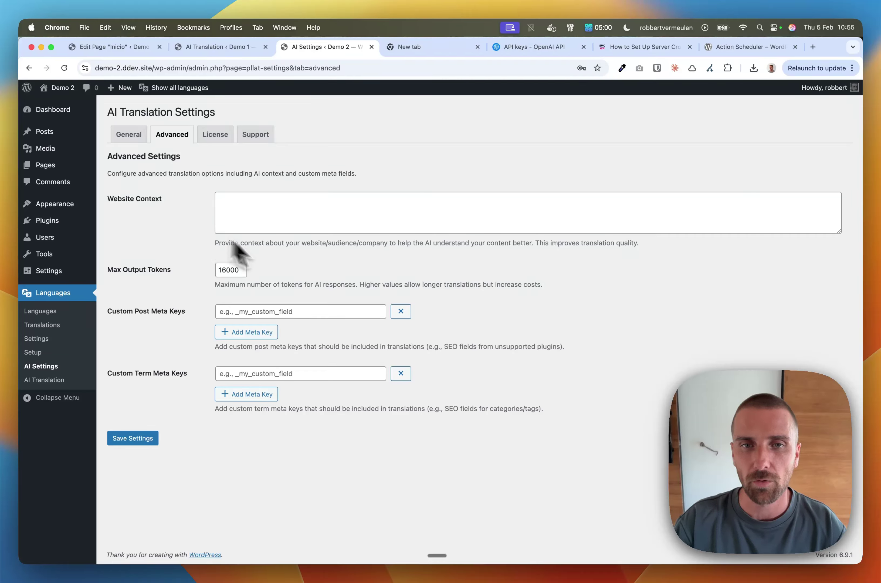
pyautogui.click(298, 216)
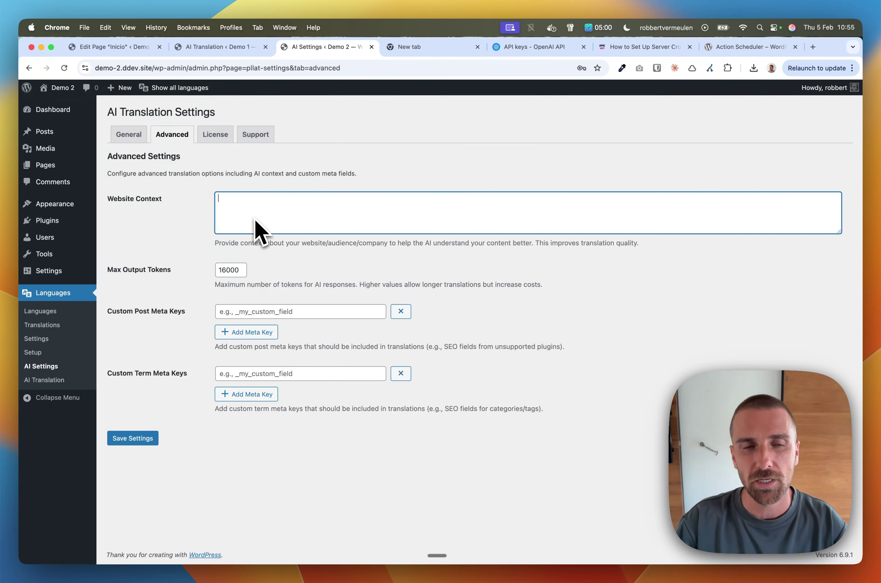
pyautogui.click(203, 214)
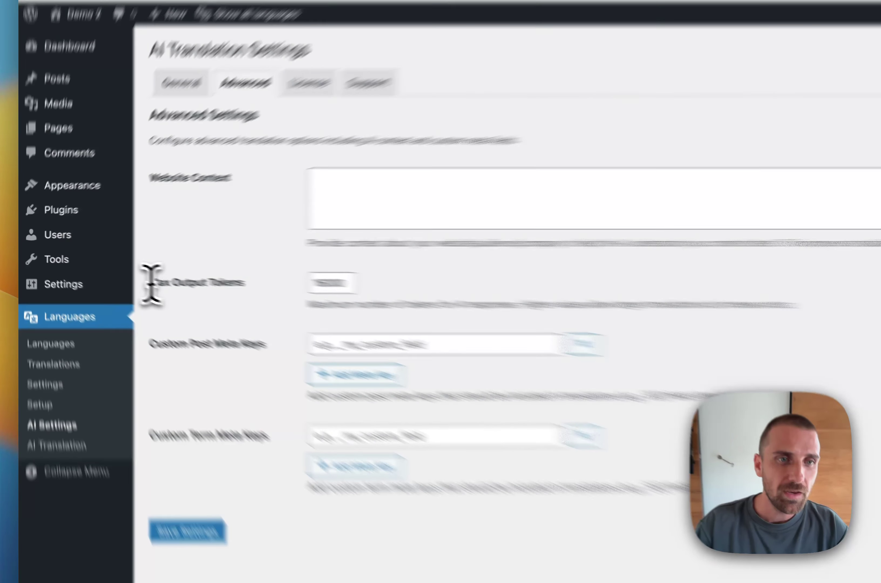
# - Examine the Max Output Tokens, Custom Post Meta Keys and Custom Term Meta Keys options in the advanced settings
pyautogui.moveTo(106, 270); pyautogui.dragTo(174, 272)
pyautogui.click(339, 302)
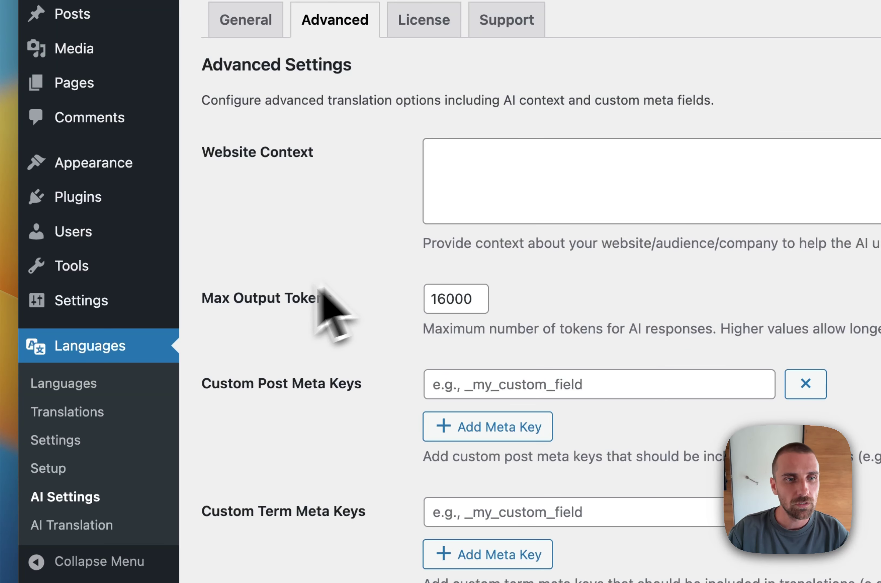
pyautogui.moveTo(437, 298); pyautogui.dragTo(395, 297)
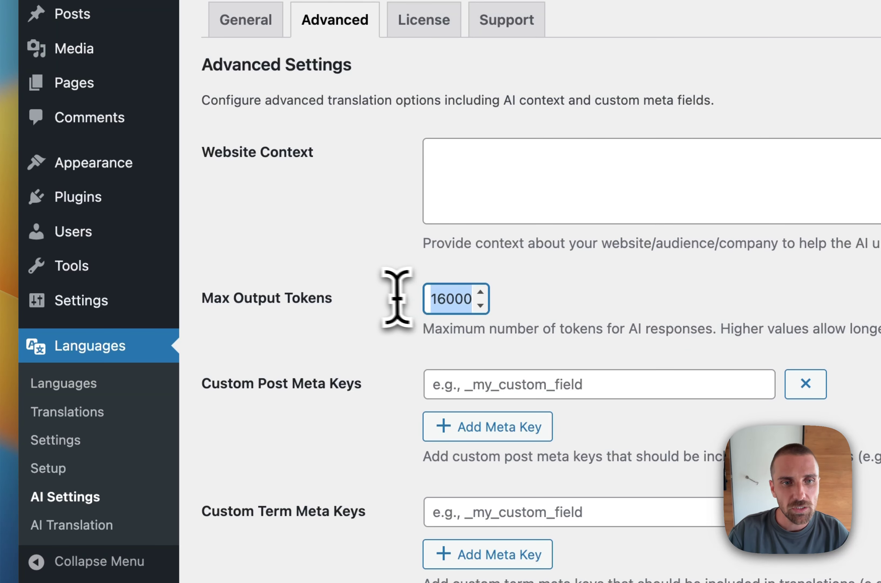
pyautogui.click(419, 319)
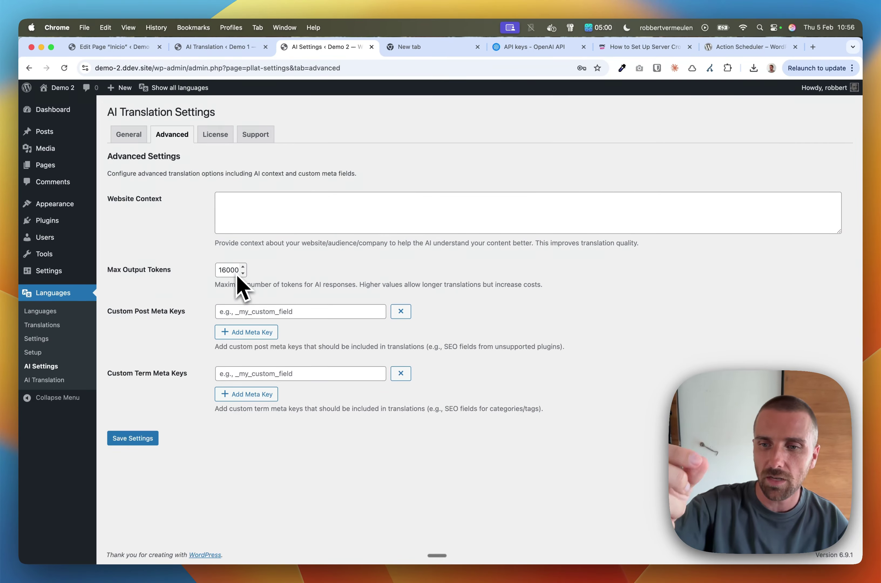
pyautogui.doubleClick(267, 255)
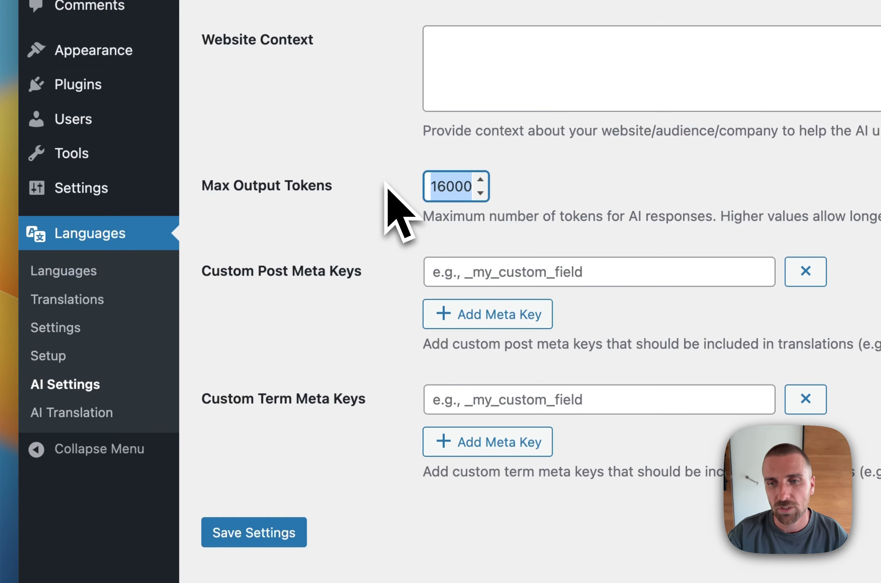
pyautogui.click(366, 183)
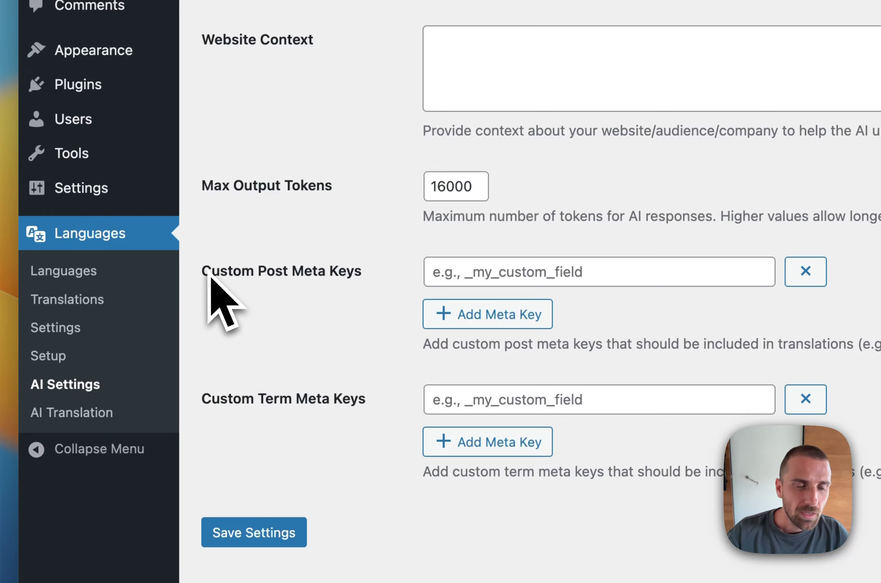
pyautogui.moveTo(220, 379); pyautogui.dragTo(295, 380)
pyautogui.click(295, 380)
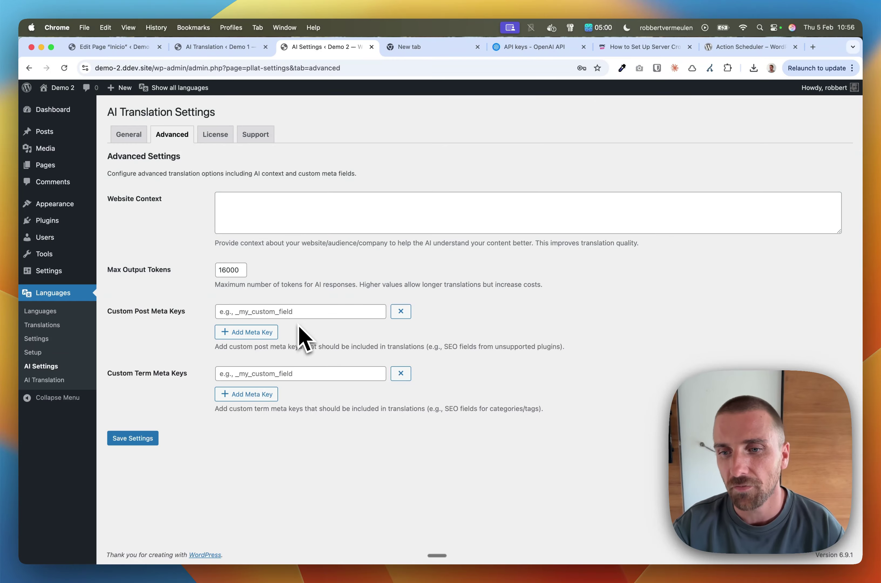
# - Focus the empty Custom Post Meta Keys field to examine what it accepts
pyautogui.click(232, 312)
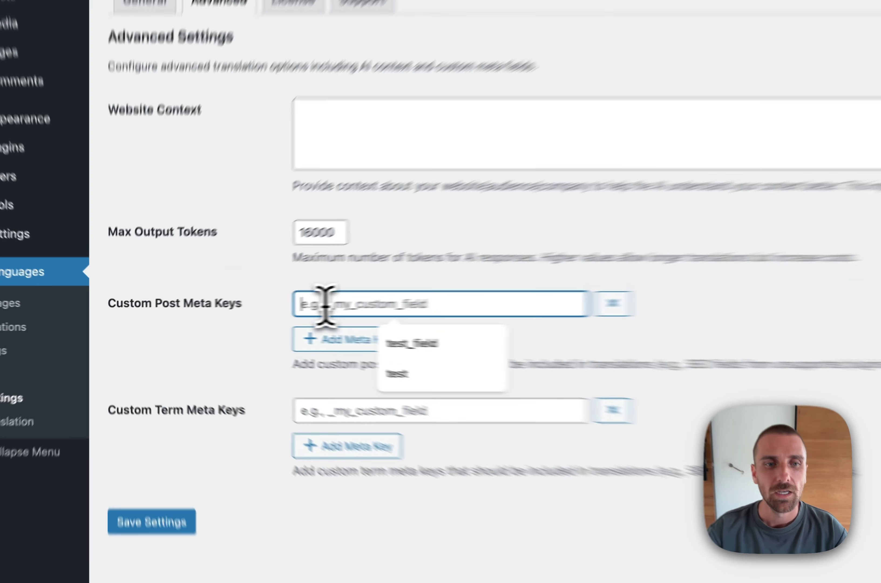
pyautogui.click(316, 298)
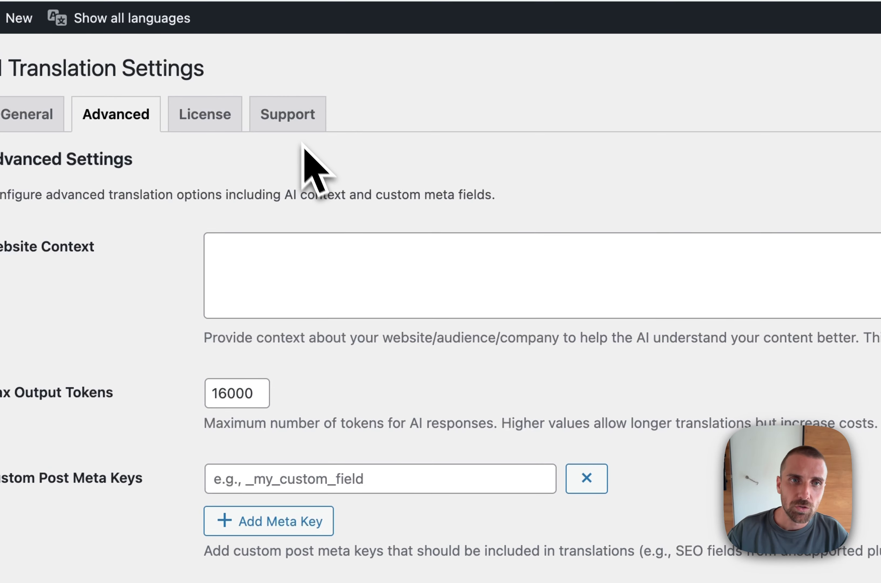
# - Open the Health Check from the plugin's support resources and copy the Site Health info to the clipboard
pyautogui.click(255, 135)
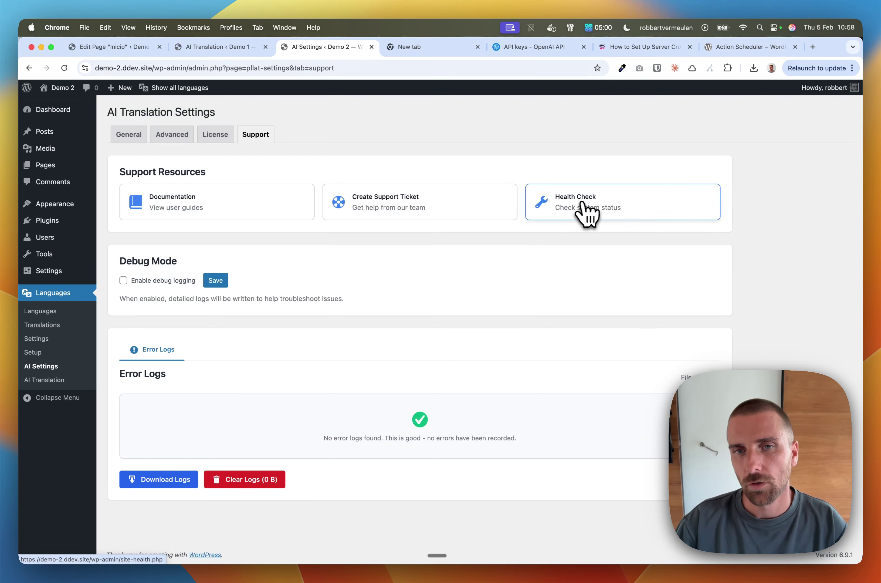
pyautogui.click(630, 215)
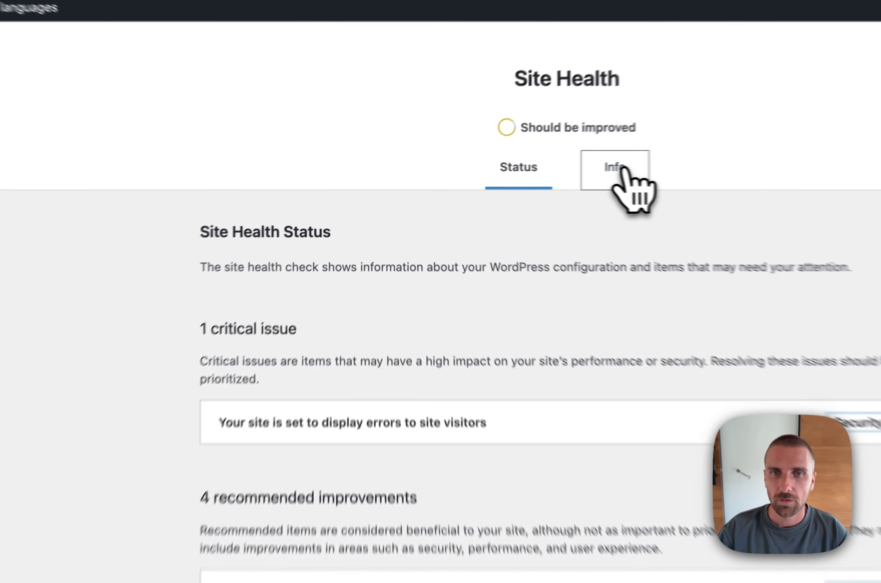
pyautogui.click(649, 168)
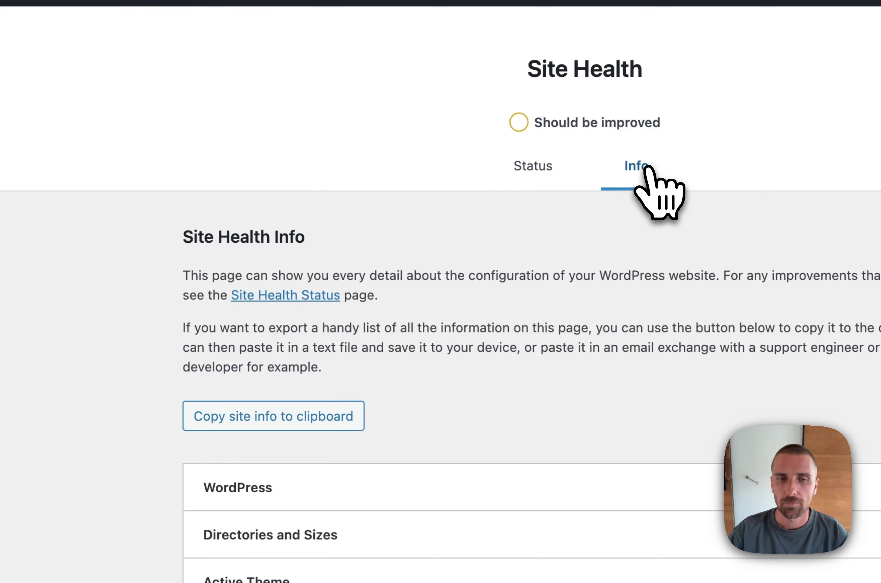
pyautogui.click(258, 419)
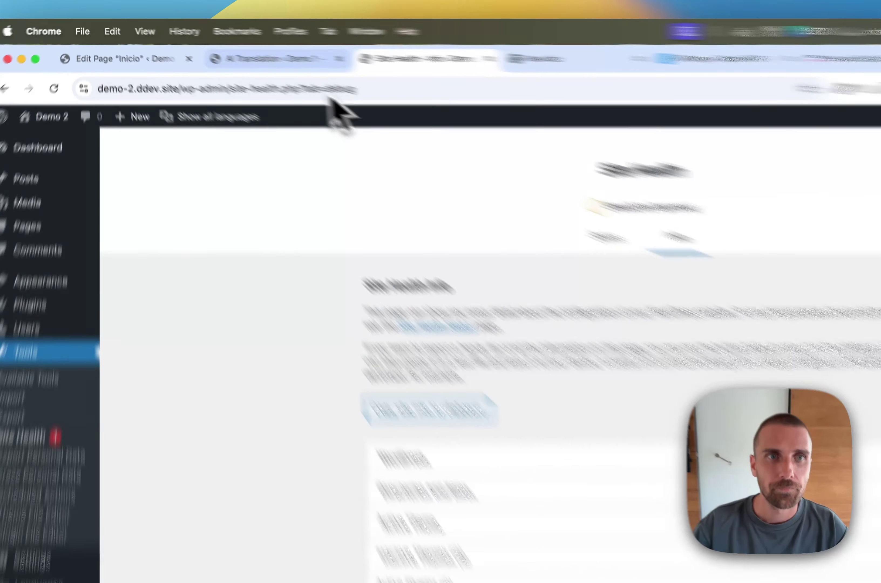
# - Return to the plugin's support page and examine the Debug Mode and Error Logs sections
pyautogui.click(230, 47)
pyautogui.click(556, 76)
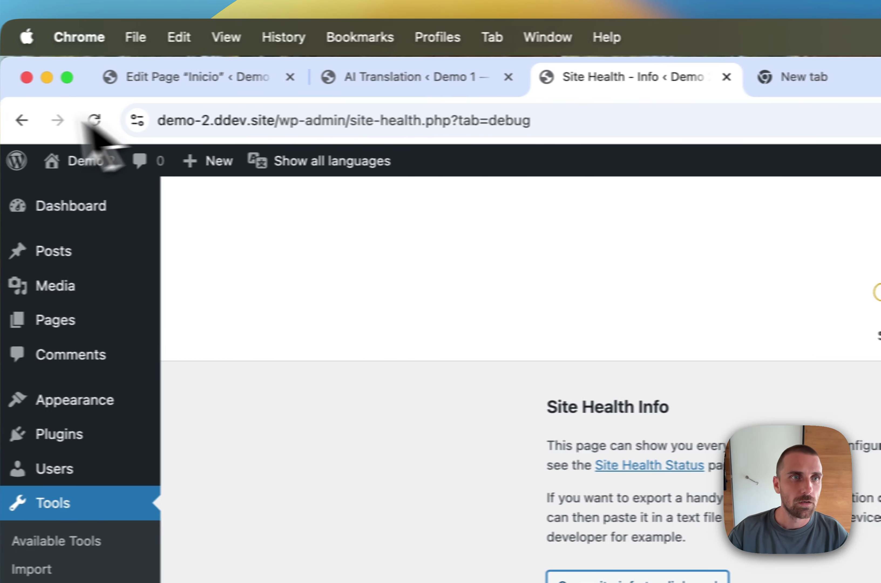
pyautogui.click(21, 120)
pyautogui.click(38, 121)
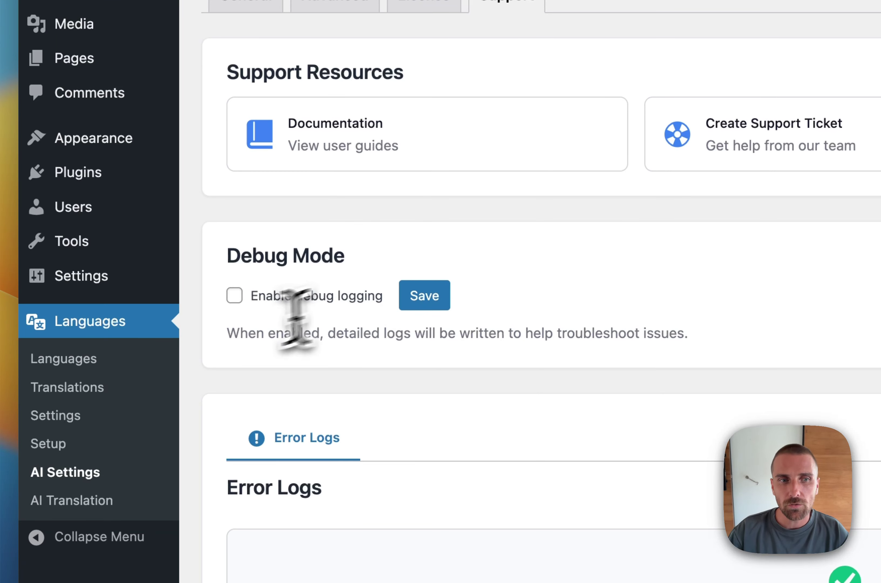
pyautogui.moveTo(197, 379); pyautogui.dragTo(324, 384)
pyautogui.click(370, 386)
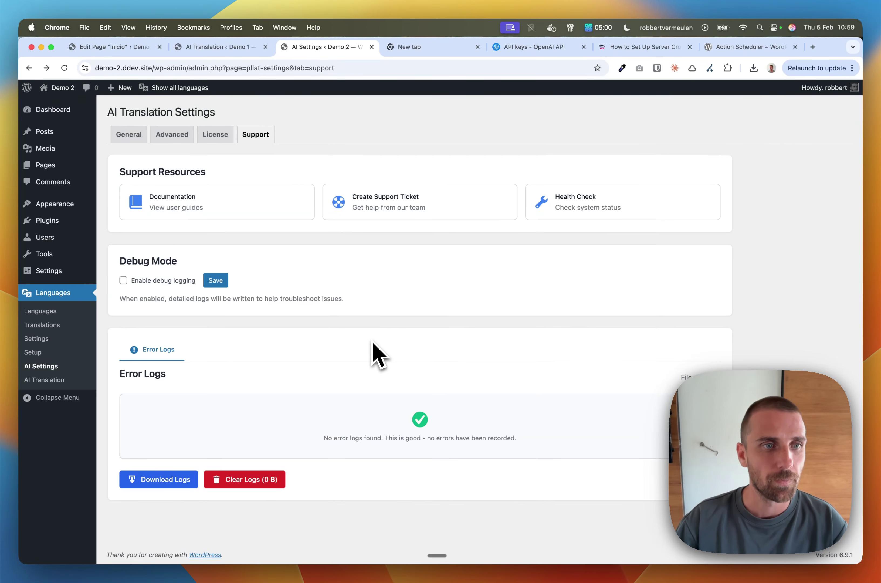
# - View the Translation Dashboard, and examine the Custom post types and Taxonomies module in Polylang's settings
pyautogui.click(51, 381)
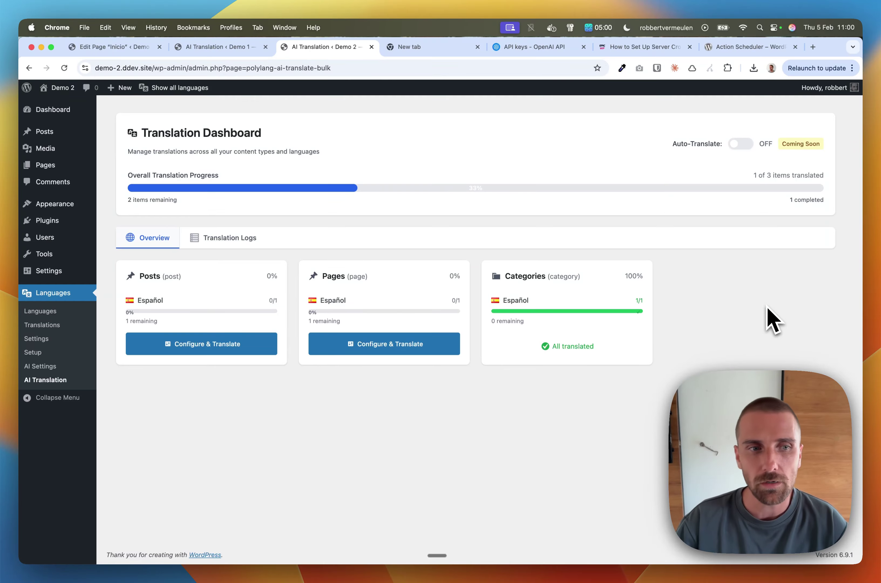
pyautogui.click(37, 338)
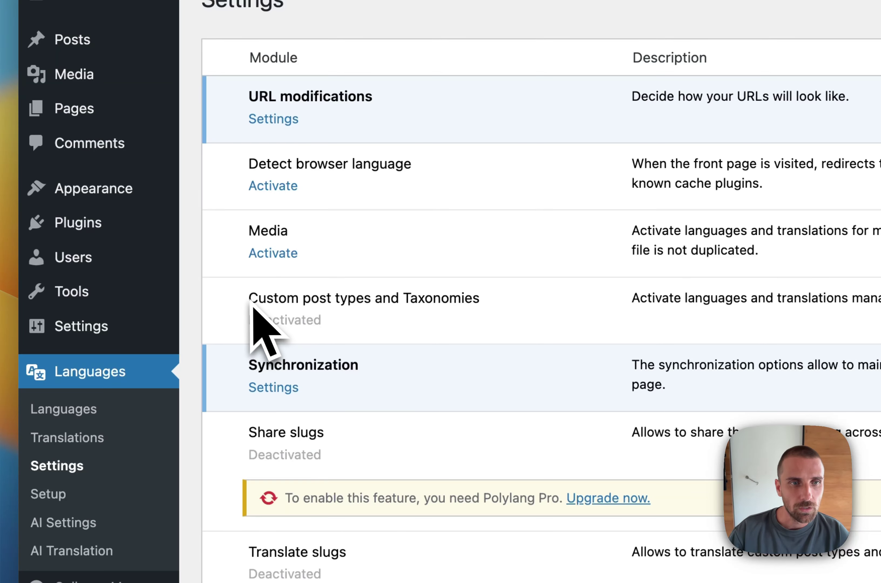
pyautogui.moveTo(250, 303); pyautogui.dragTo(498, 299)
pyautogui.scroll(-1, 488, 296)
pyautogui.click(488, 294)
pyautogui.moveTo(258, 302); pyautogui.dragTo(358, 308)
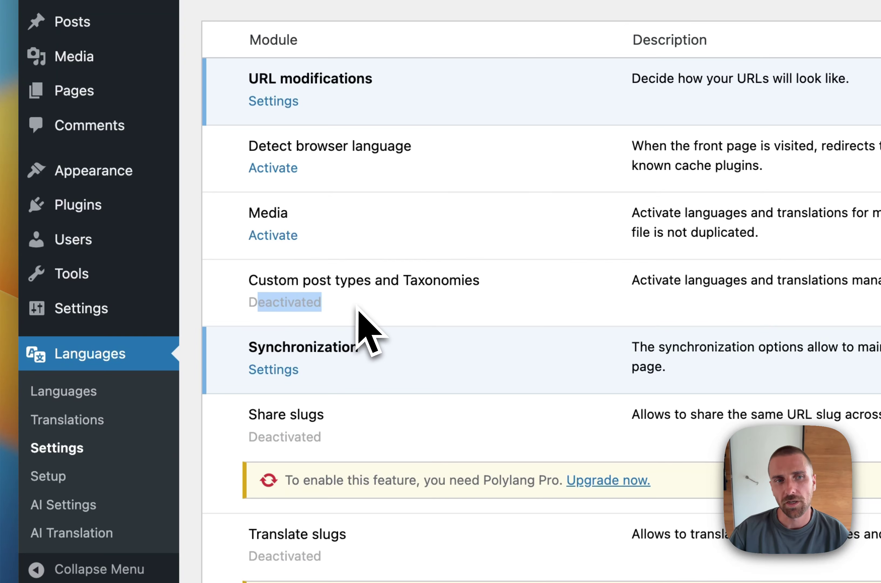
pyautogui.click(358, 309)
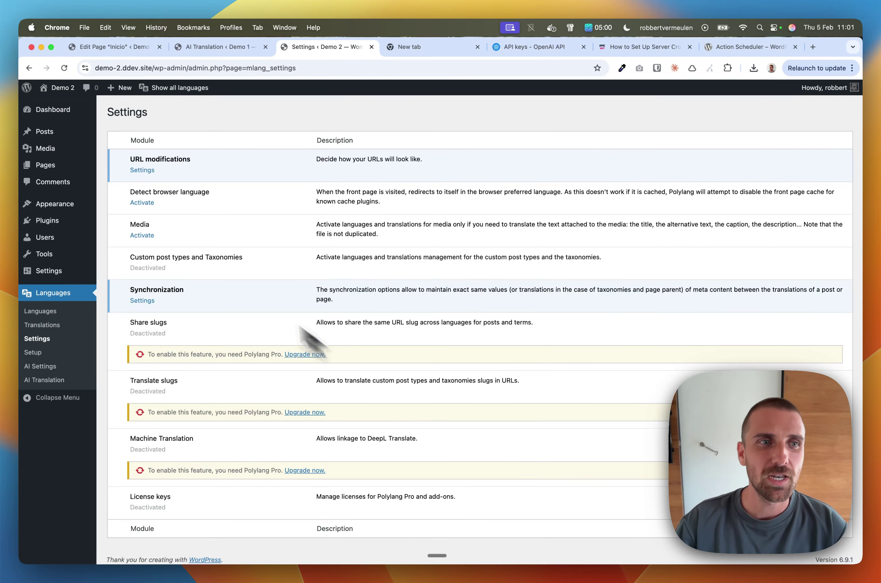
# - Open the "Hello world!" post and start its AI translation into Español (es_ES)
pyautogui.click(39, 134)
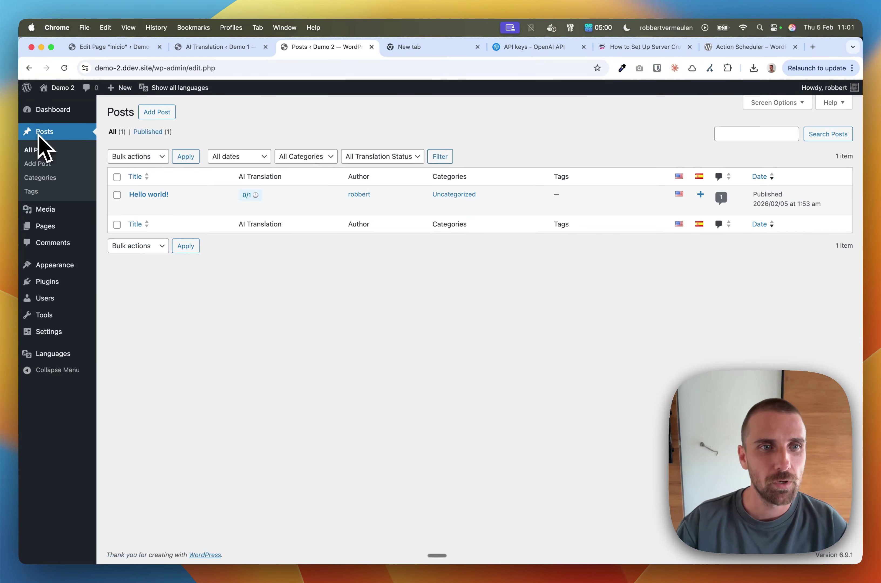
pyautogui.click(150, 196)
pyautogui.click(505, 217)
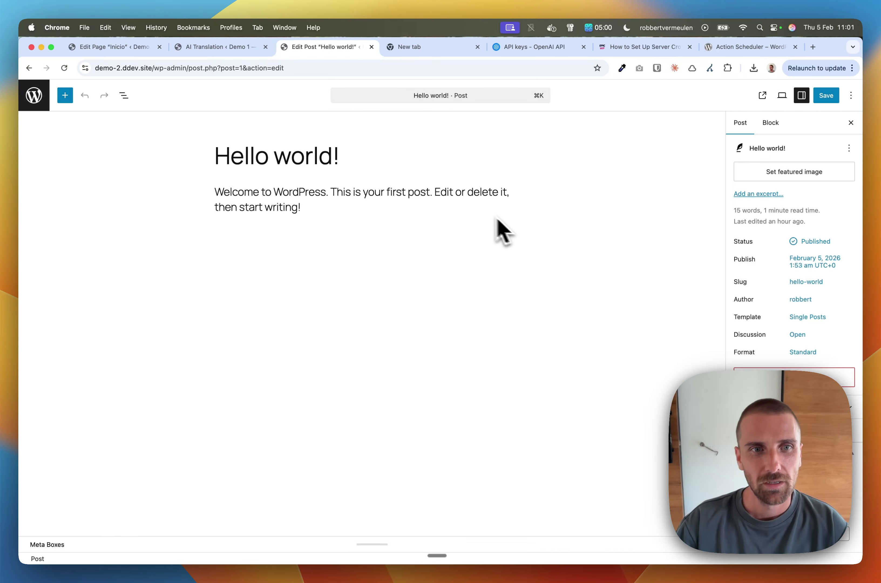
pyautogui.moveTo(370, 546); pyautogui.dragTo(338, 289)
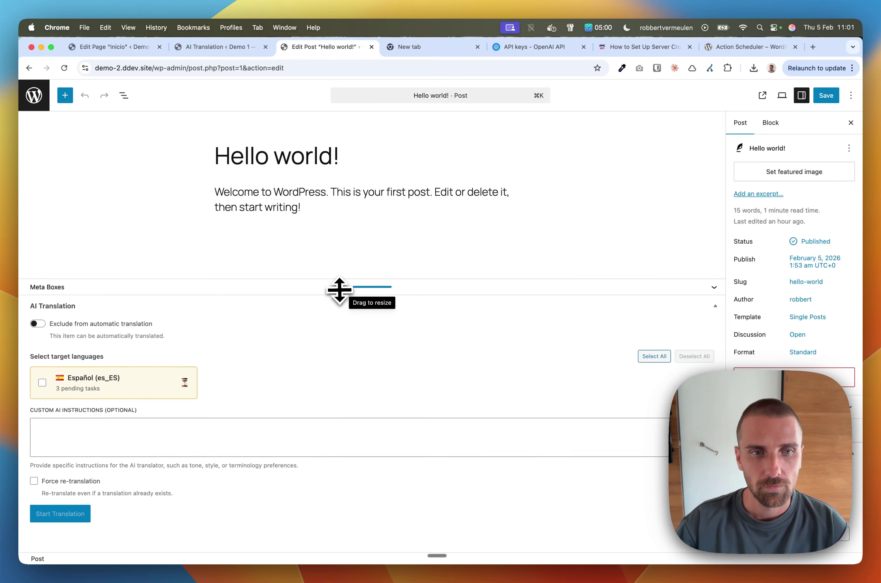
pyautogui.click(73, 384)
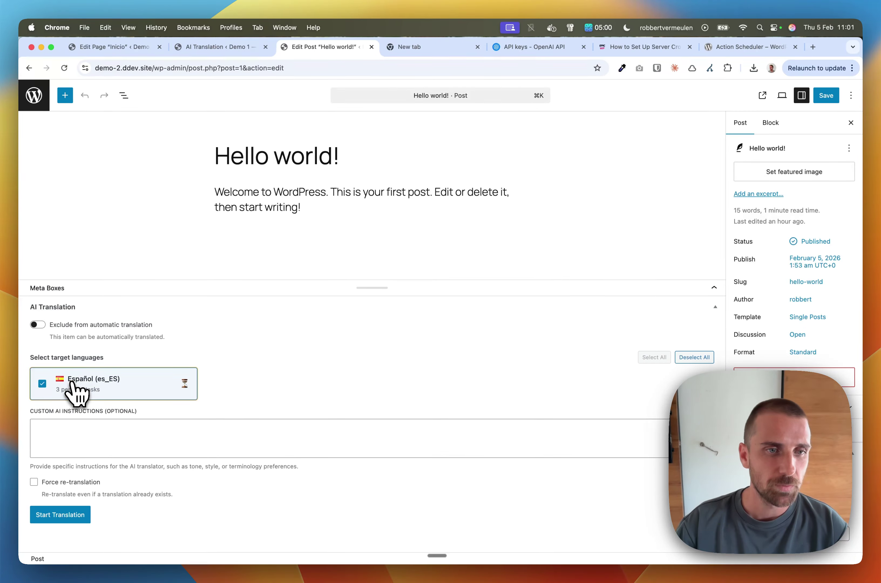
pyautogui.click(60, 516)
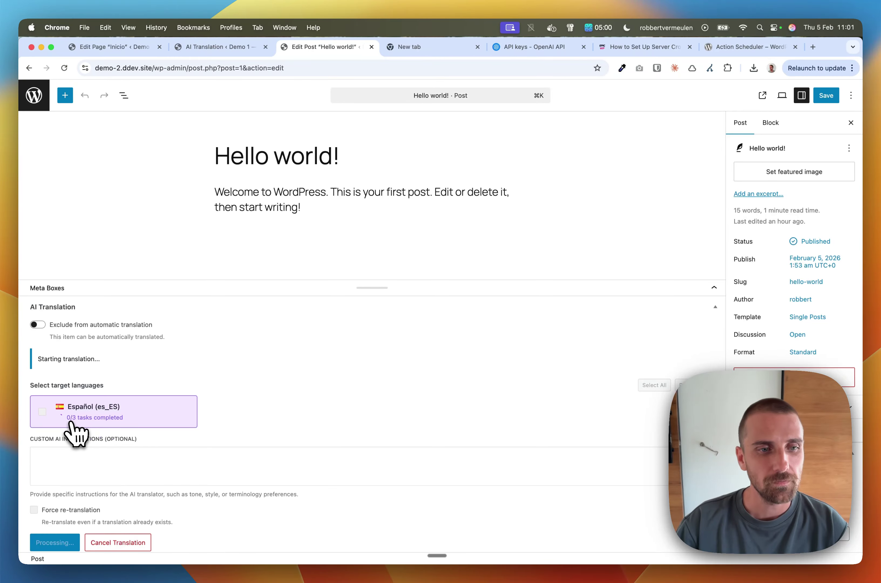
# - Check the translation progress of the "Hello world!" post, view its Spanish version and return to the English post
pyautogui.click(34, 96)
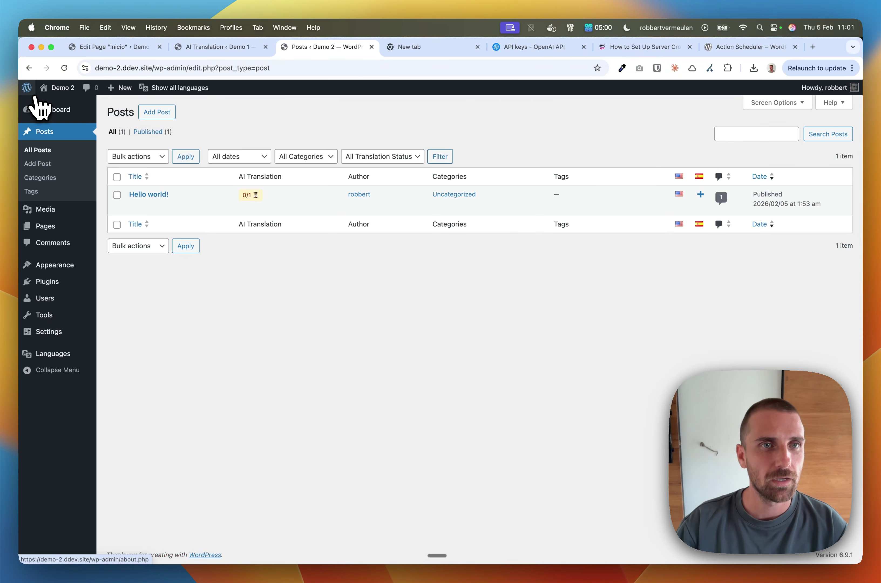
pyautogui.click(30, 68)
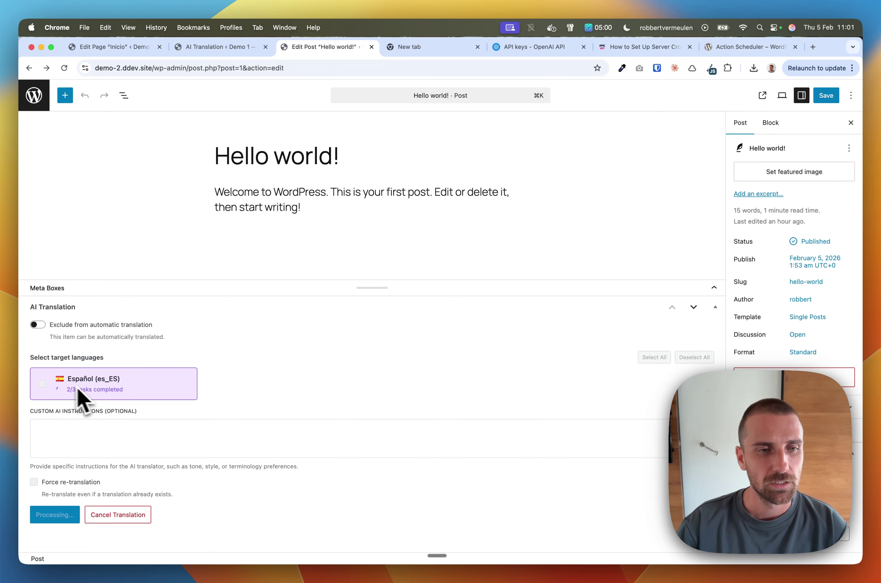
pyautogui.click(29, 68)
pyautogui.click(29, 68)
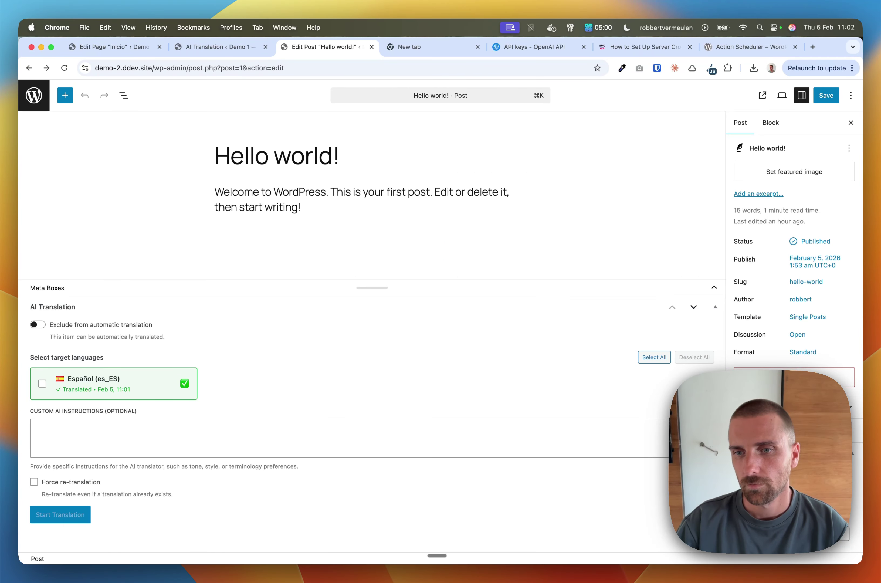
pyautogui.click(761, 536)
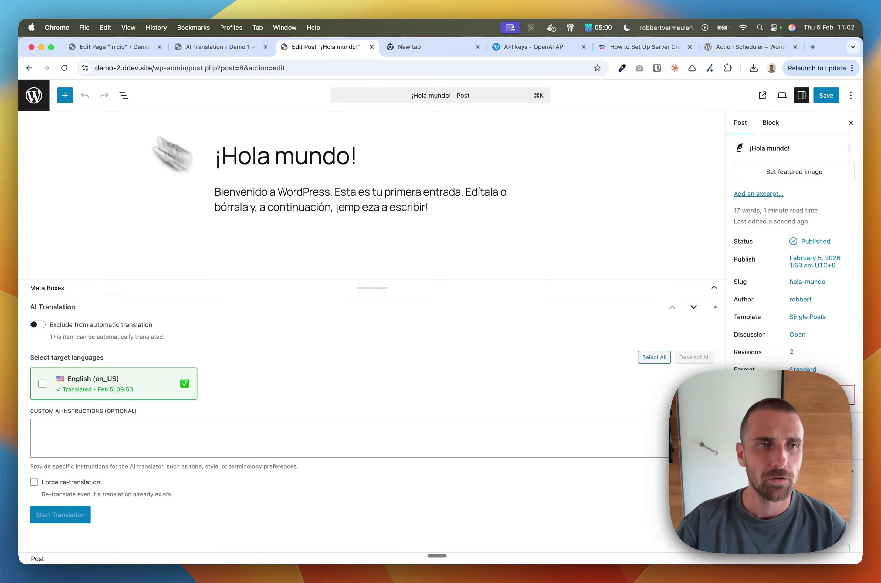
pyautogui.click(30, 69)
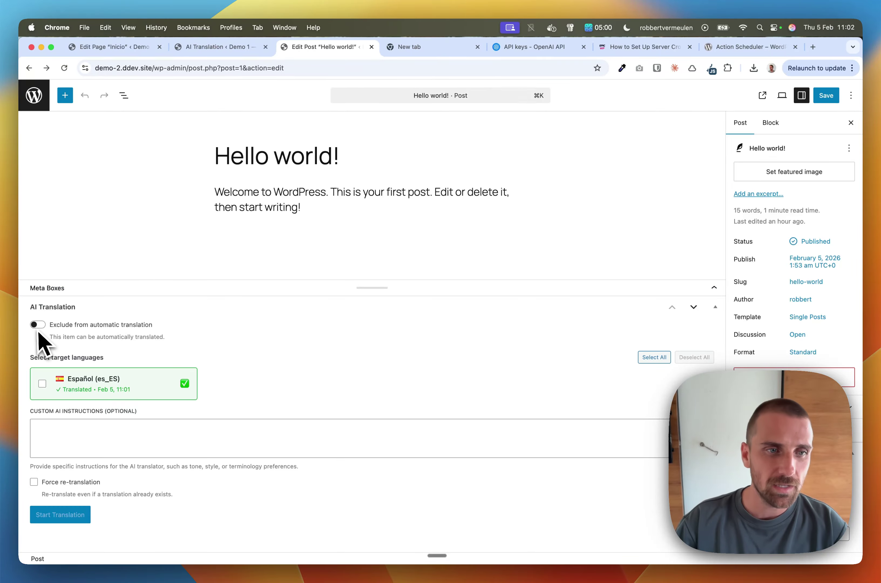
# - Exclude the "Hello world!" post from automatic translation
pyautogui.click(39, 326)
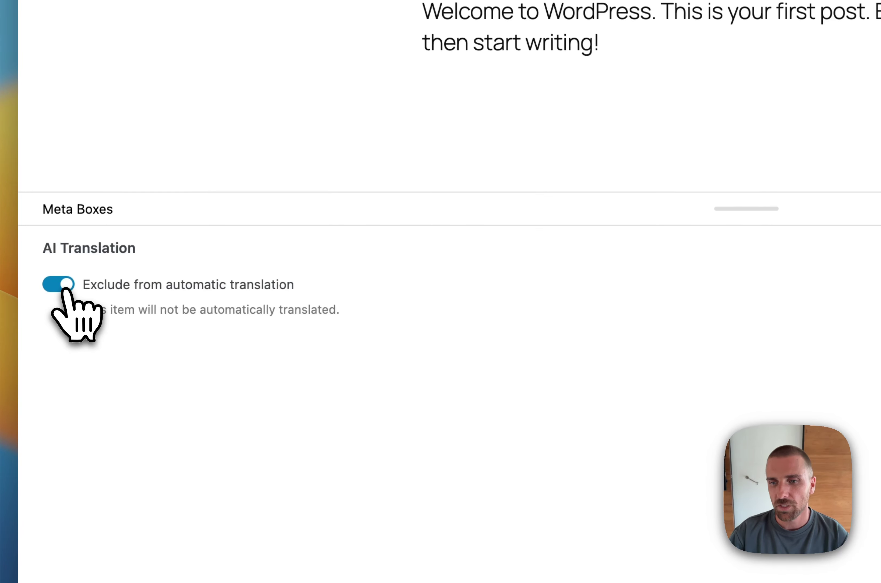